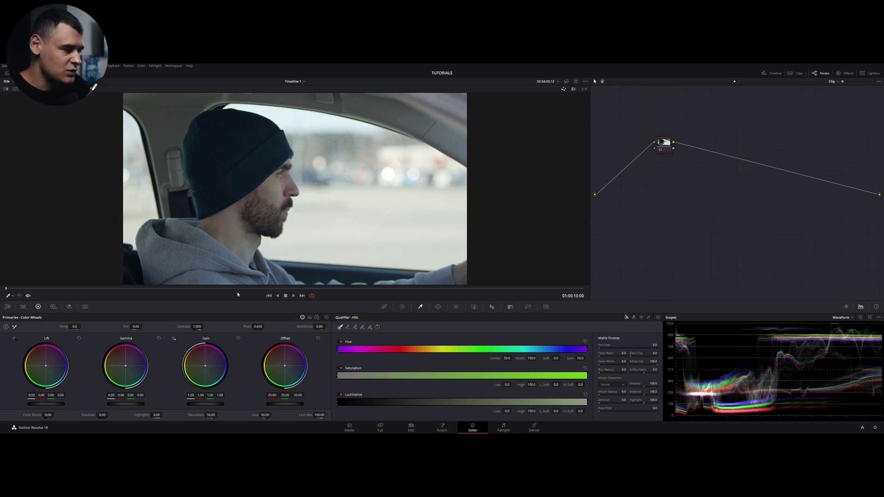
# Try the HDR wheels and the RGB, LUM and 3D qualifier modes, ending back in HSL.
pyautogui.click(53, 307)
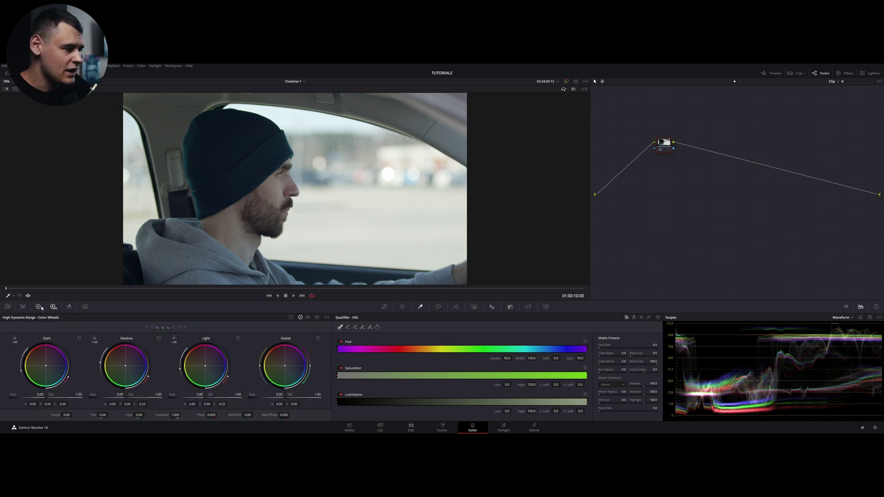
pyautogui.click(40, 307)
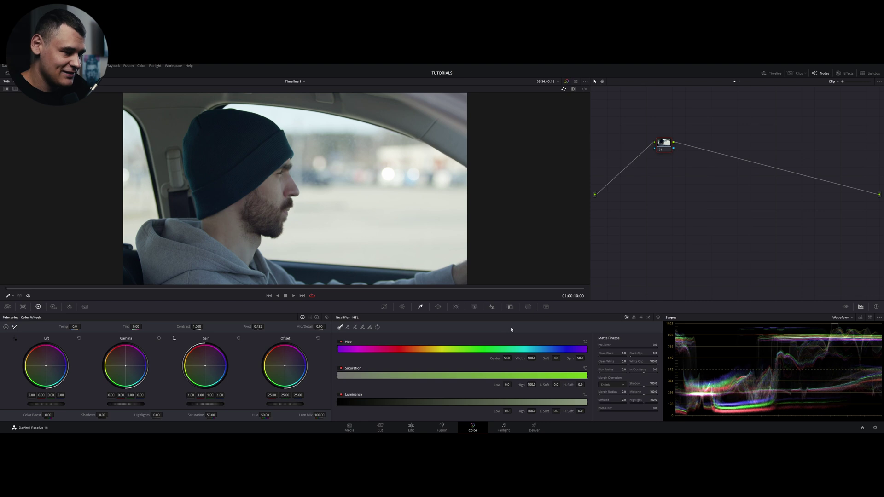
pyautogui.click(634, 318)
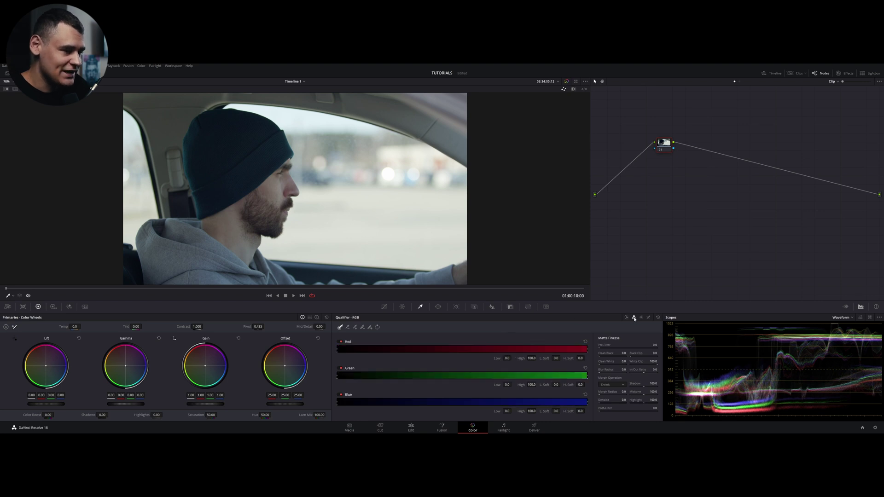
pyautogui.click(641, 318)
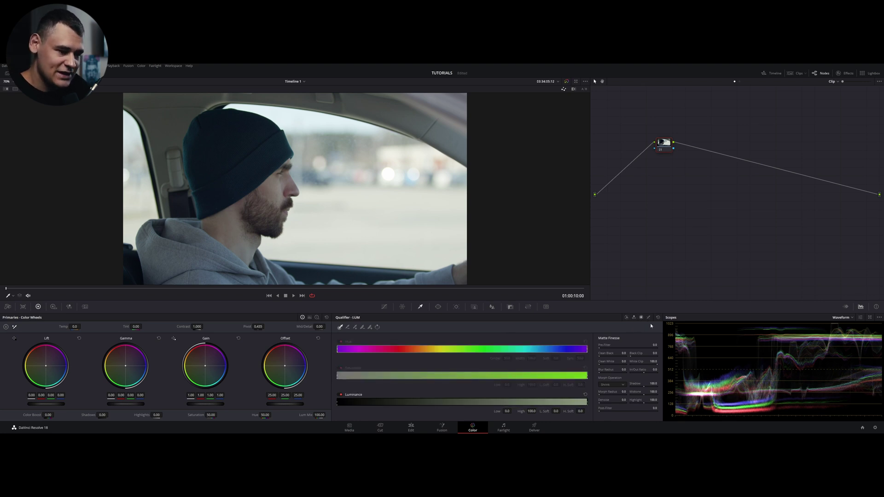
pyautogui.click(649, 318)
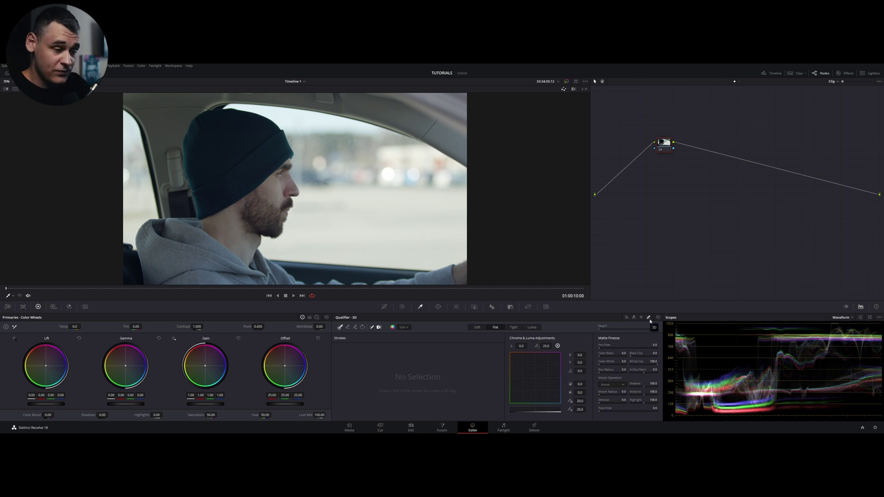
pyautogui.click(626, 318)
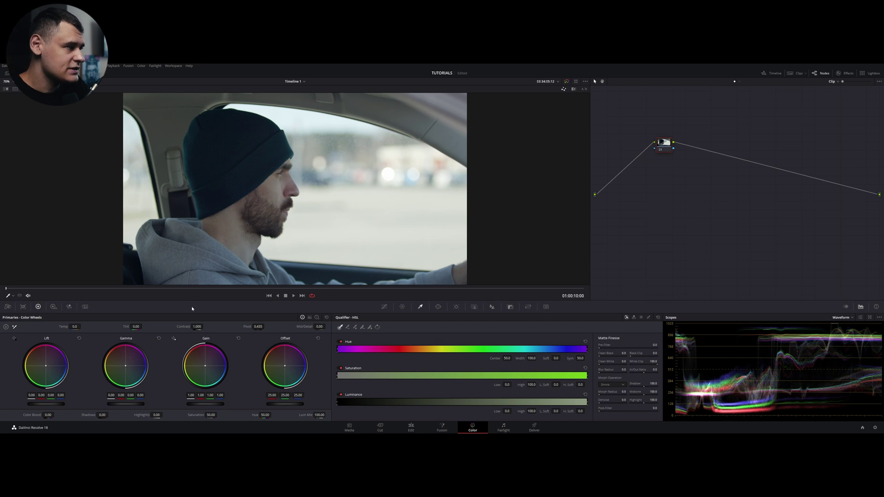
# Eyedrop the driver's skin tone and turn on the highlight matte with Shift+H.
pyautogui.click(278, 190)
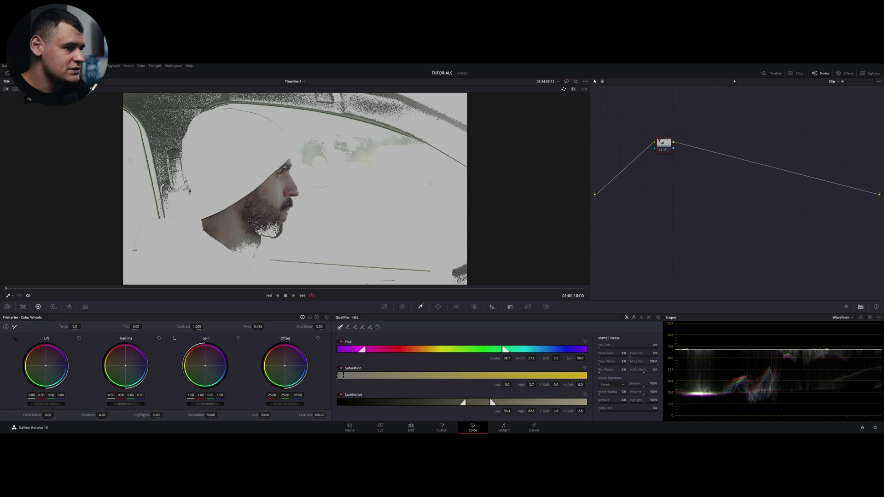
pyautogui.hotkey('shift', 'h')
pyautogui.hotkey('shift', 'h')
pyautogui.hotkey('shift', 'h')
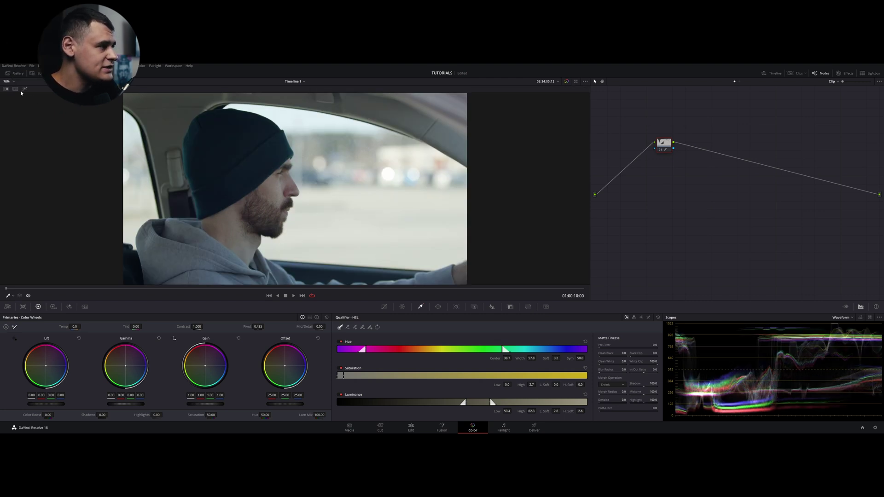
pyautogui.click(25, 89)
pyautogui.click(25, 89)
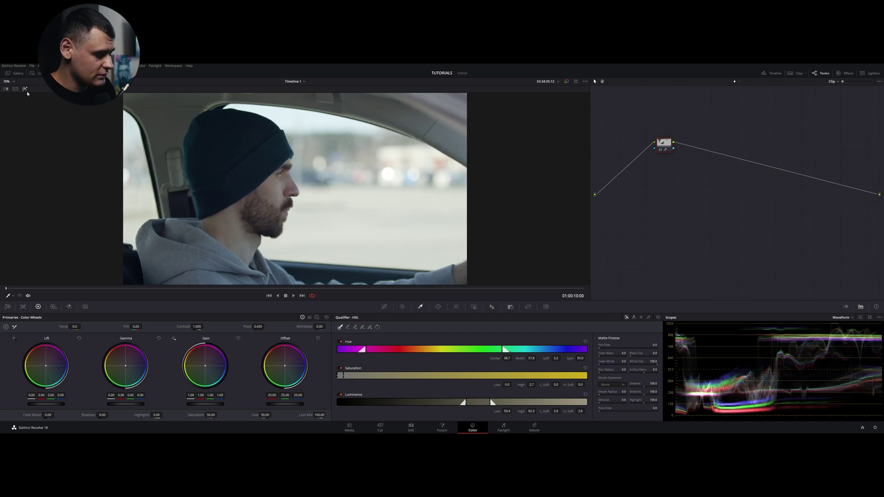
pyautogui.hotkey('shift', 'h')
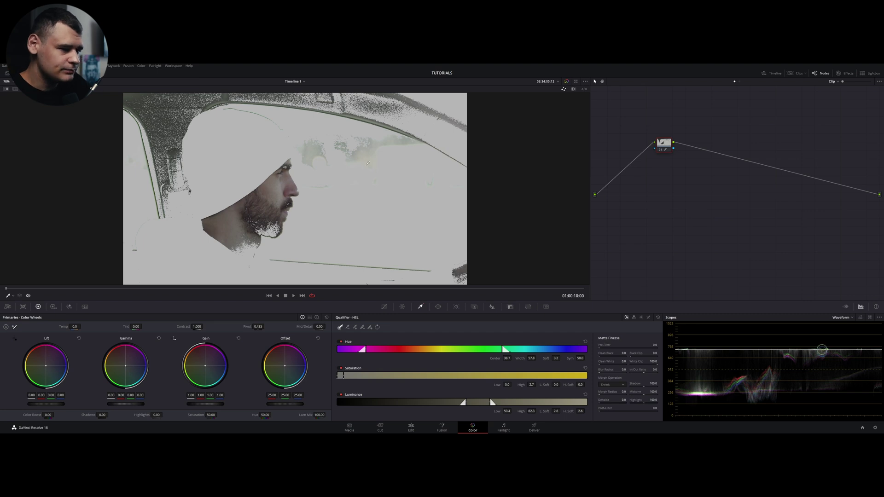
pyautogui.click(573, 90)
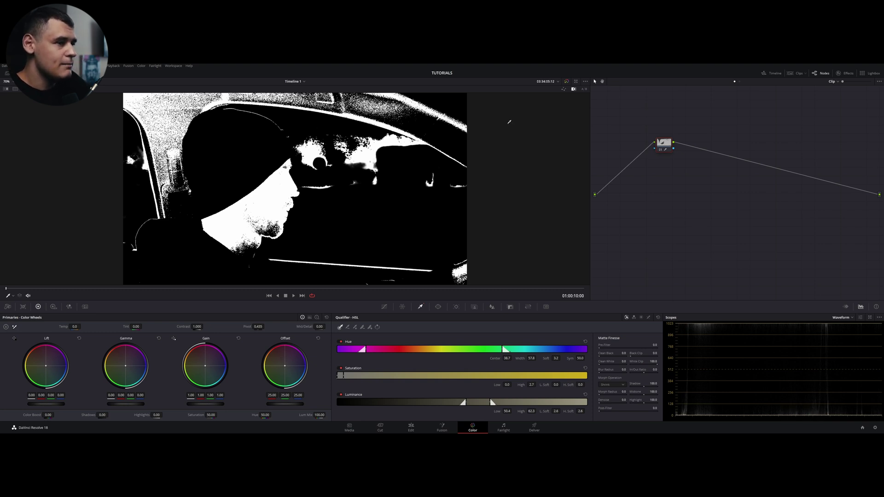
pyautogui.click(564, 91)
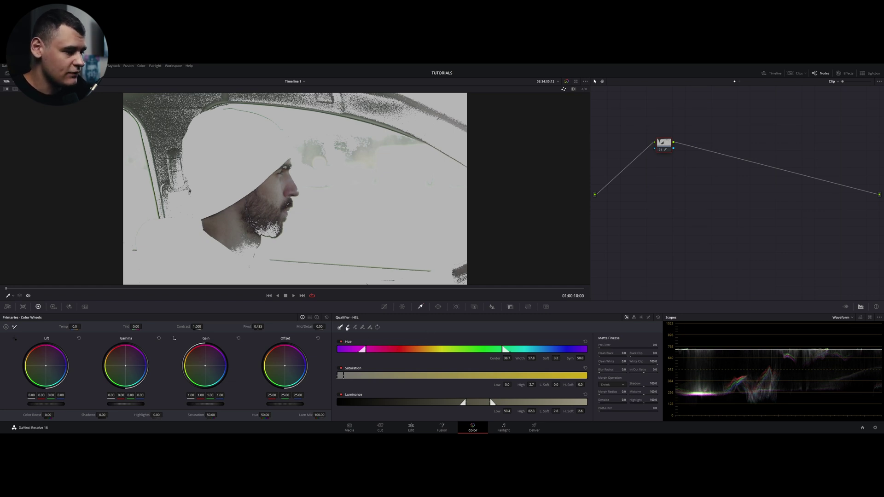
pyautogui.click(347, 327)
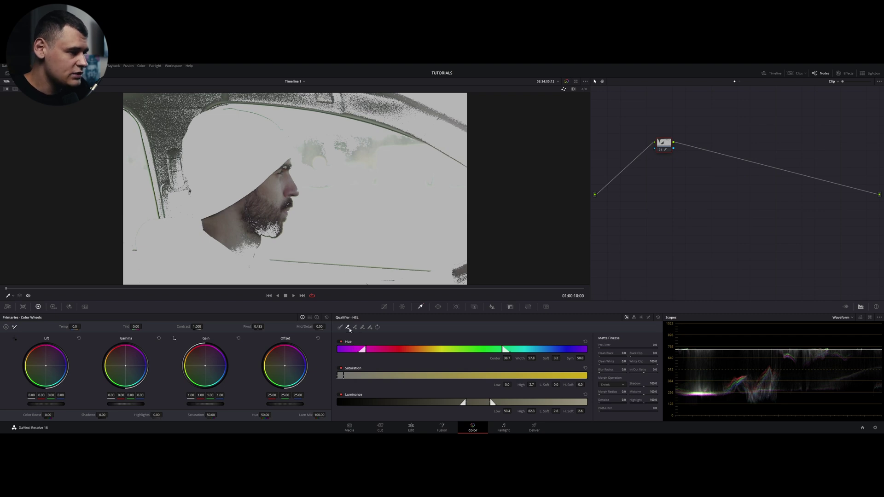
pyautogui.click(270, 185)
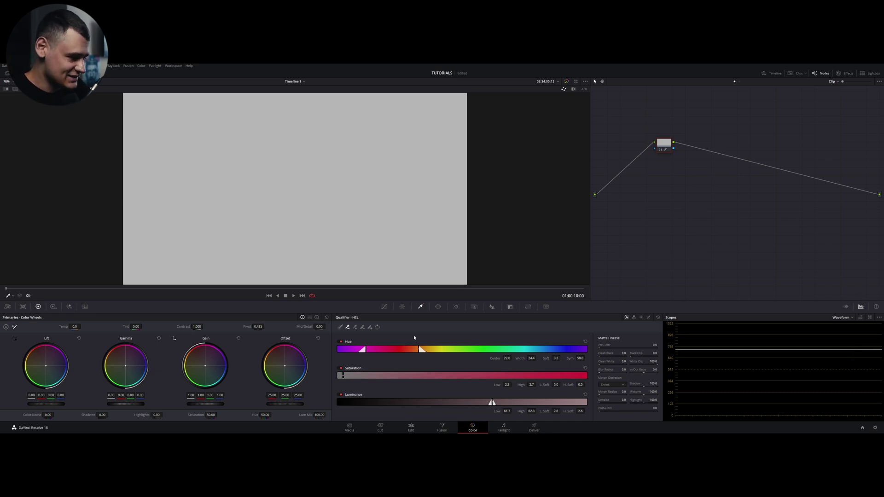
pyautogui.hotkey('ctrl', 'z')
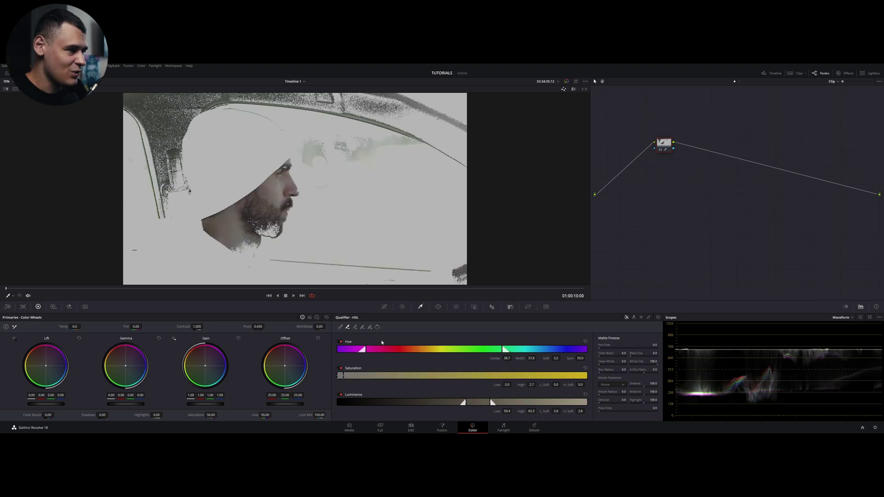
pyautogui.moveTo(350, 256); pyautogui.dragTo(363, 258)
pyautogui.hotkey('ctrl', 'z')
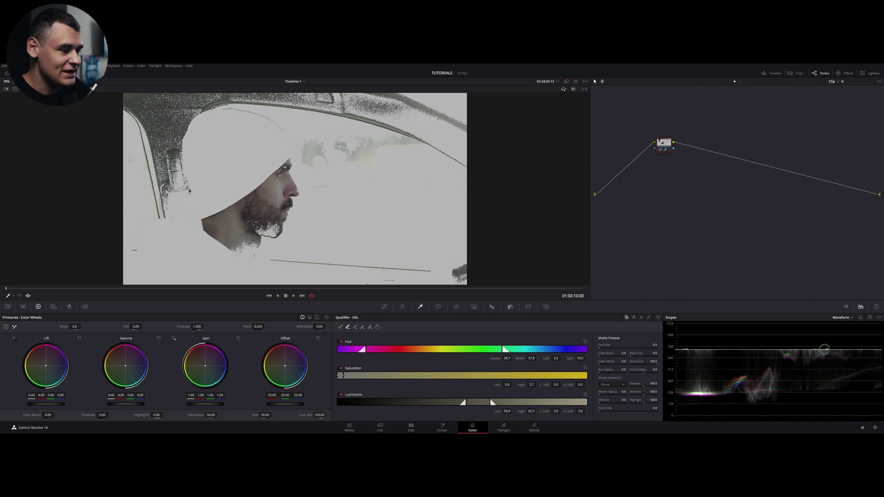
# Trim the face key with Feather Subtract, widen Hue Soft and shift Hue Center to 26.9.
pyautogui.click(361, 327)
pyautogui.click(343, 159)
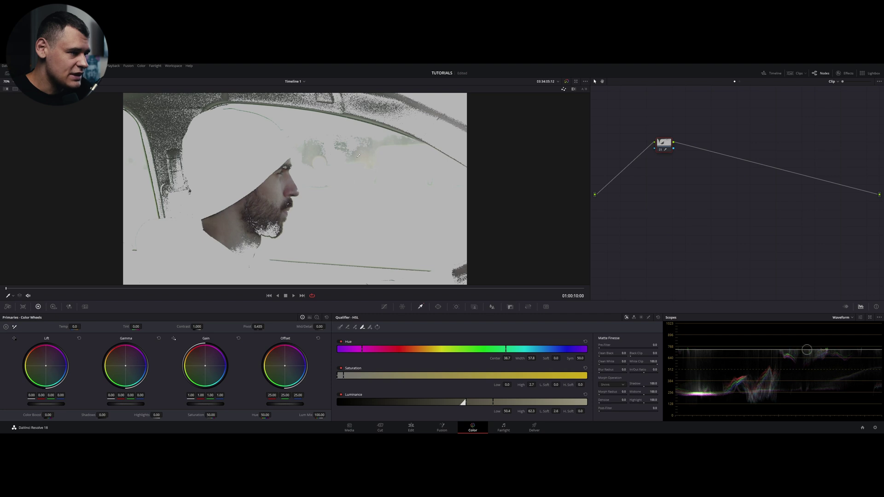
pyautogui.click(350, 138)
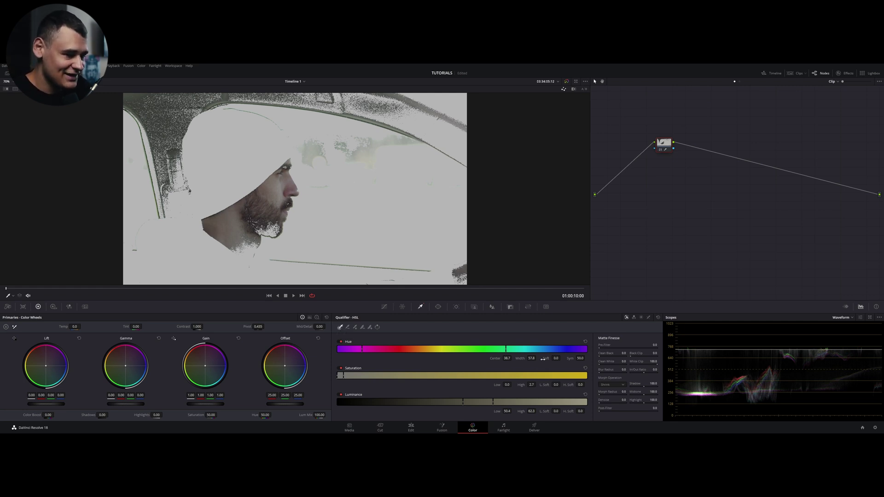
pyautogui.moveTo(553, 358); pyautogui.dragTo(562, 358)
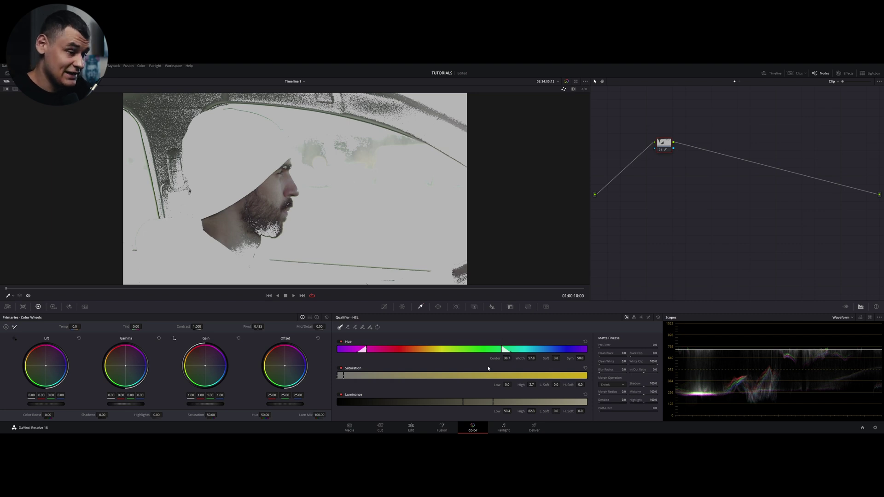
pyautogui.moveTo(507, 358); pyautogui.dragTo(538, 383)
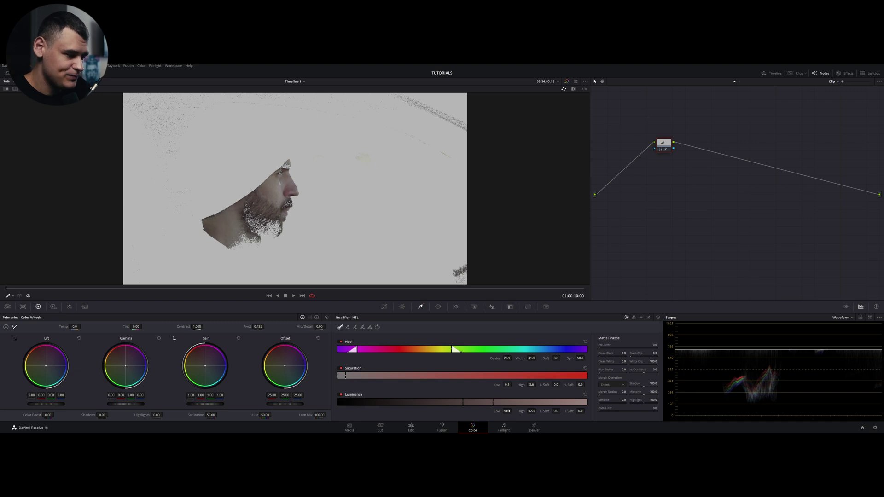
# Raise the Luminance Low handle so darker background areas drop out of the face key.
pyautogui.moveTo(513, 410)
pyautogui.mouseDown()
pyautogui.moveTo(537, 411)
pyautogui.moveTo(527, 414)
pyautogui.mouseUp()
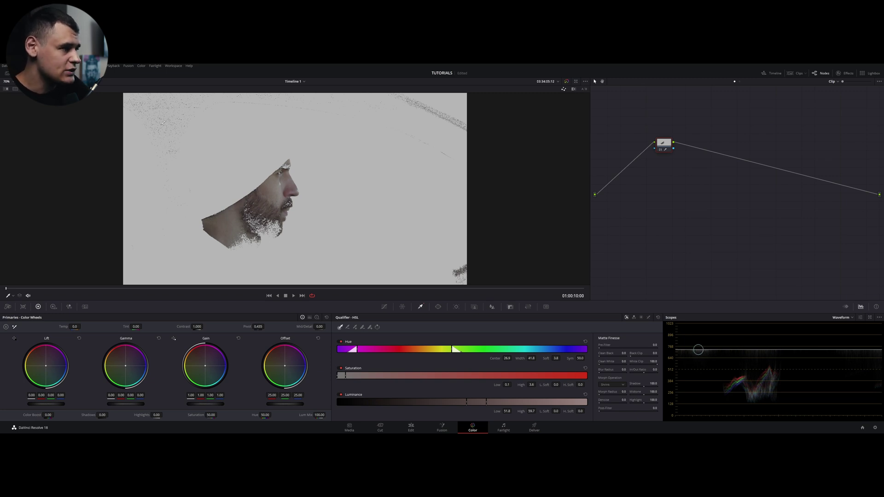
# Set Matte Finesse Pre-Filter to about 14 and Clean Black to about 2.4.
pyautogui.moveTo(606, 346)
pyautogui.mouseDown()
pyautogui.moveTo(631, 346)
pyautogui.moveTo(607, 346)
pyautogui.mouseUp()
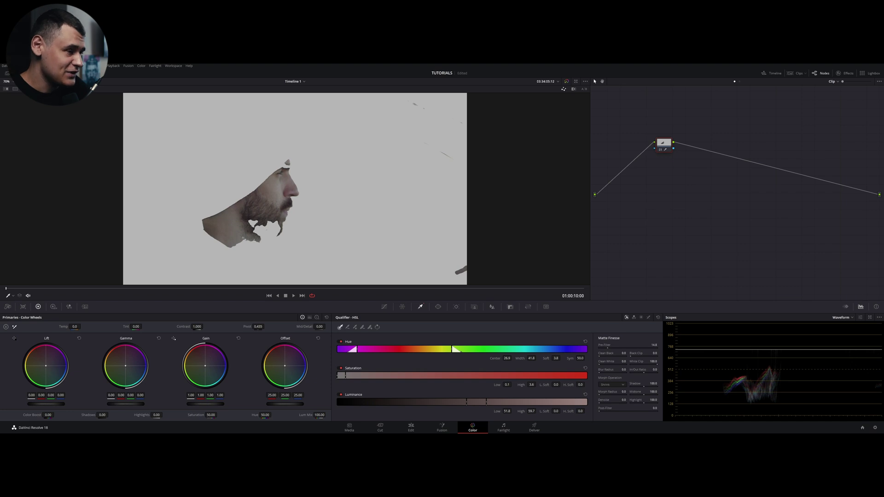
pyautogui.moveTo(608, 346)
pyautogui.mouseDown()
pyautogui.moveTo(644, 346)
pyautogui.moveTo(606, 346)
pyautogui.mouseUp()
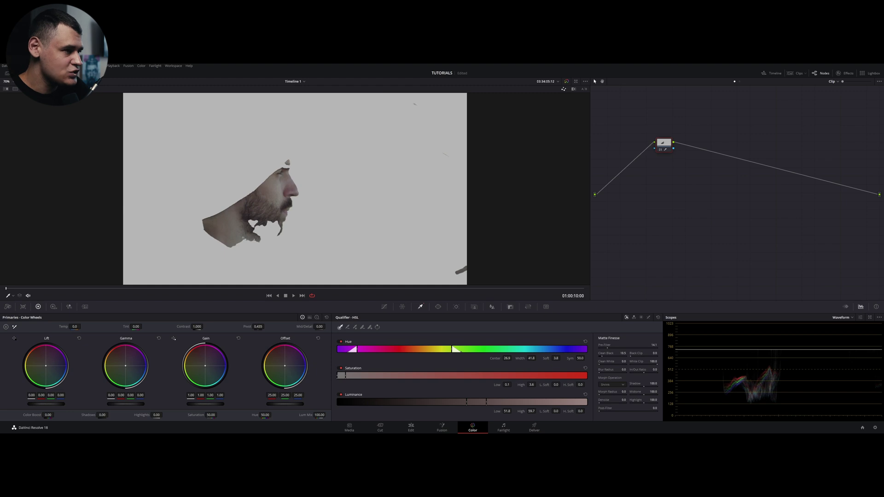
pyautogui.moveTo(601, 355); pyautogui.dragTo(597, 356)
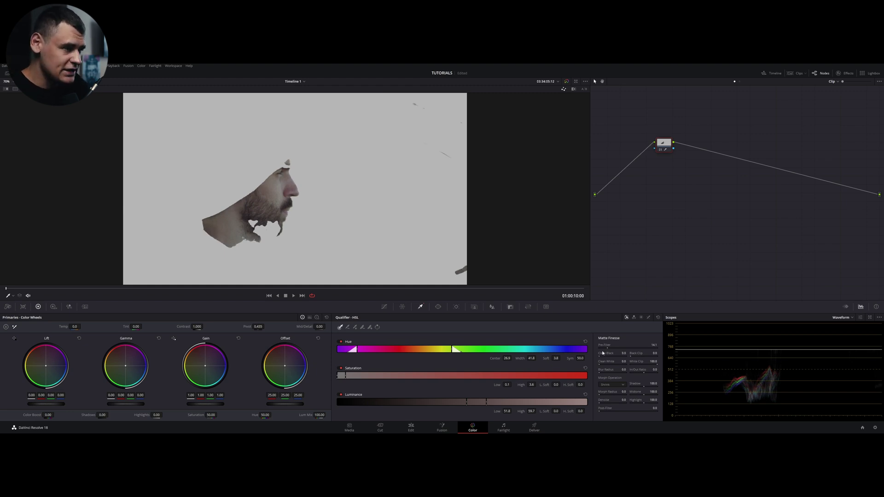
pyautogui.moveTo(604, 351)
pyautogui.mouseDown()
pyautogui.moveTo(625, 365)
pyautogui.moveTo(605, 364)
pyautogui.mouseUp()
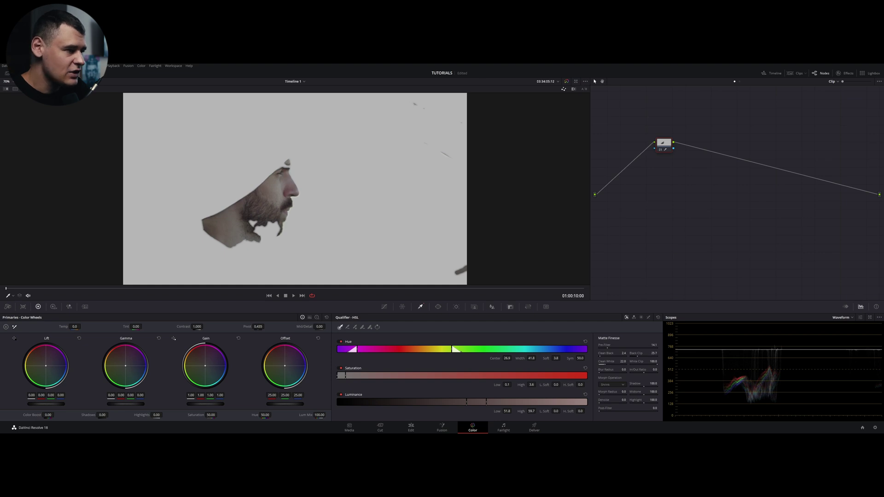
# Adjust black and white clip, shrink and blur the matte, then invert it and hide the highlight.
pyautogui.moveTo(644, 353); pyautogui.dragTo(654, 353)
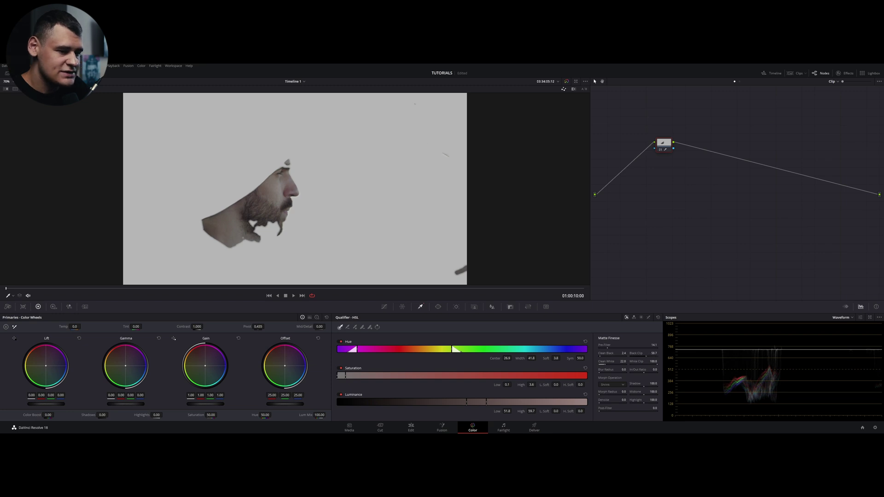
pyautogui.moveTo(654, 364); pyautogui.dragTo(619, 371)
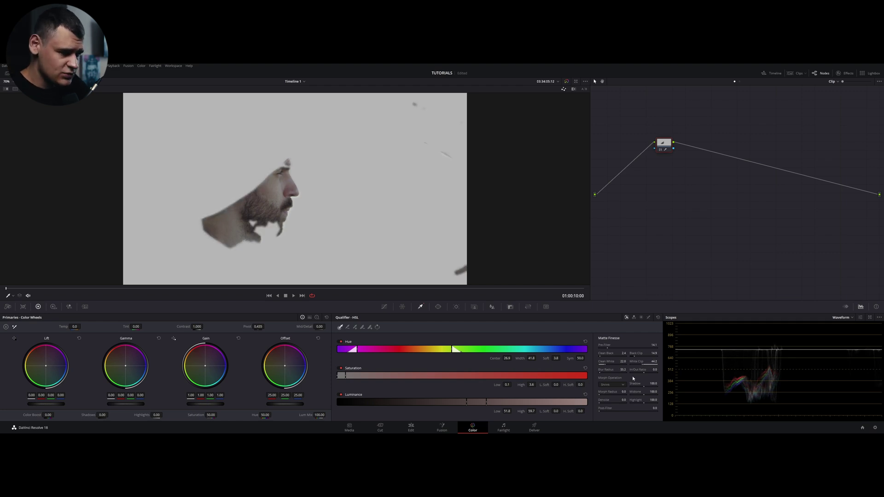
pyautogui.moveTo(644, 371); pyautogui.dragTo(605, 401)
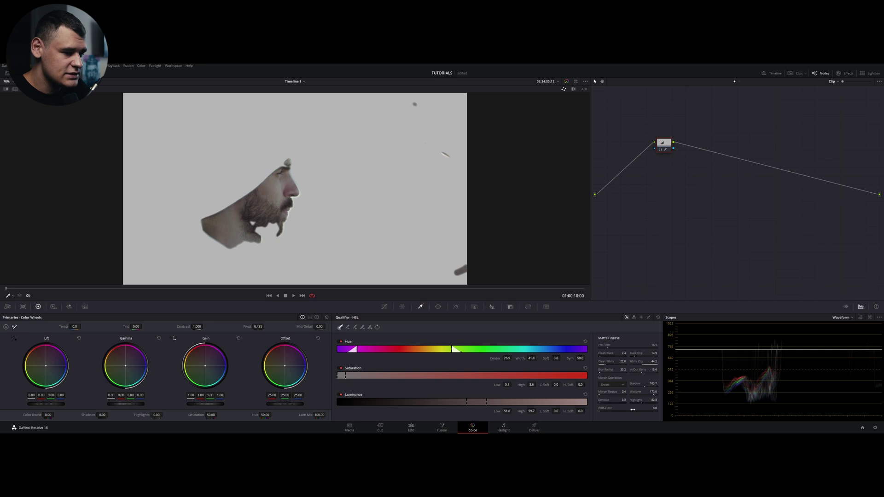
pyautogui.moveTo(603, 411); pyautogui.dragTo(633, 421)
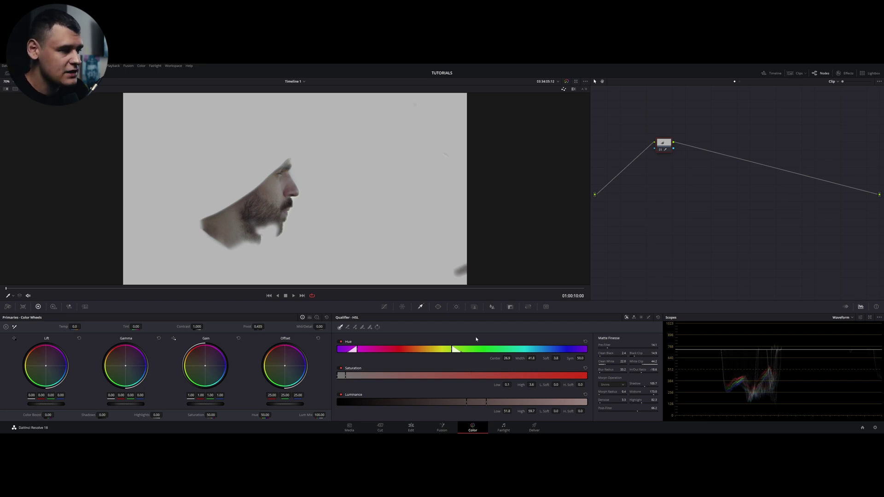
pyautogui.click(377, 327)
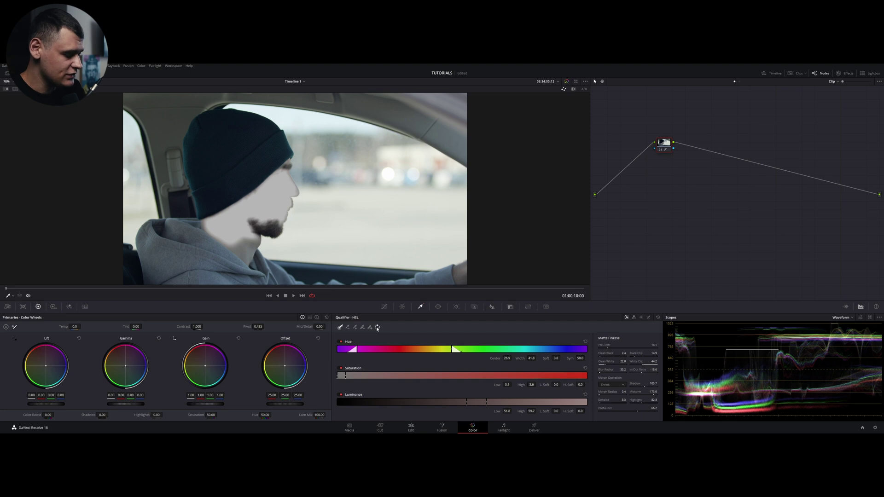
pyautogui.hotkey('shift', 'h')
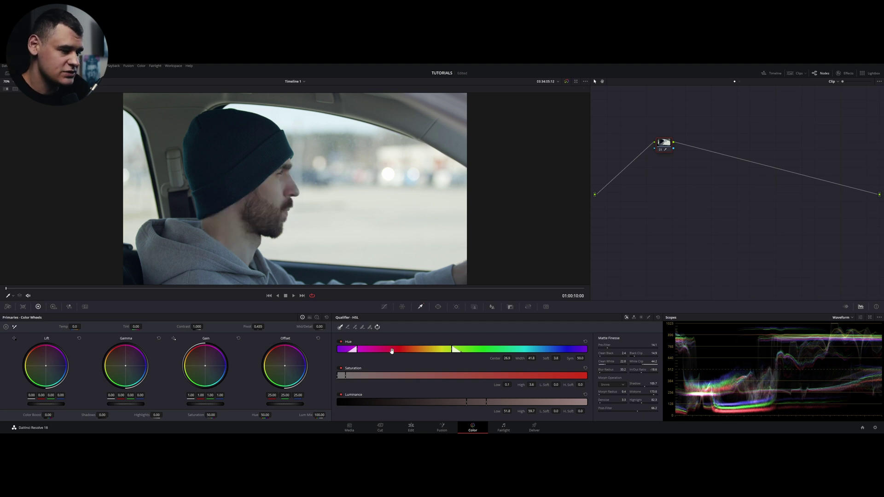
# Push the Offset toward pink, then toggle the qualifier Invert to compare tinting.
pyautogui.click(384, 306)
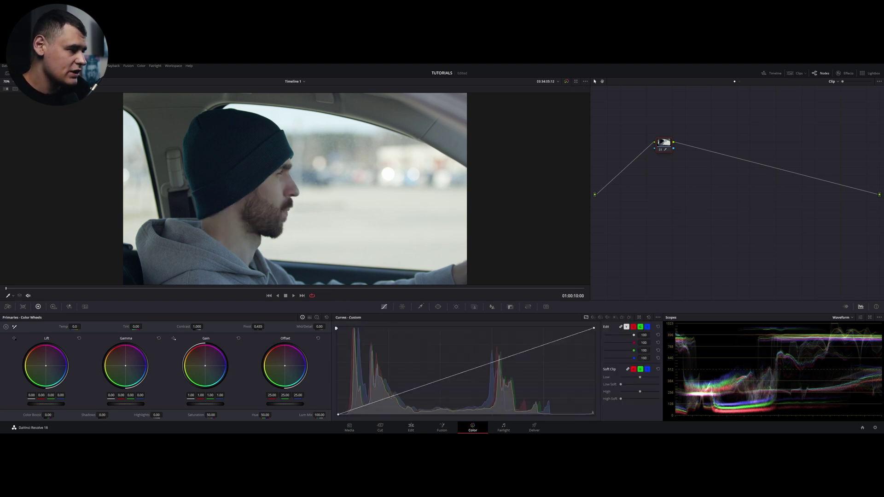
pyautogui.moveTo(285, 365)
pyautogui.mouseDown()
pyautogui.moveTo(288, 372)
pyautogui.moveTo(287, 363)
pyautogui.mouseUp()
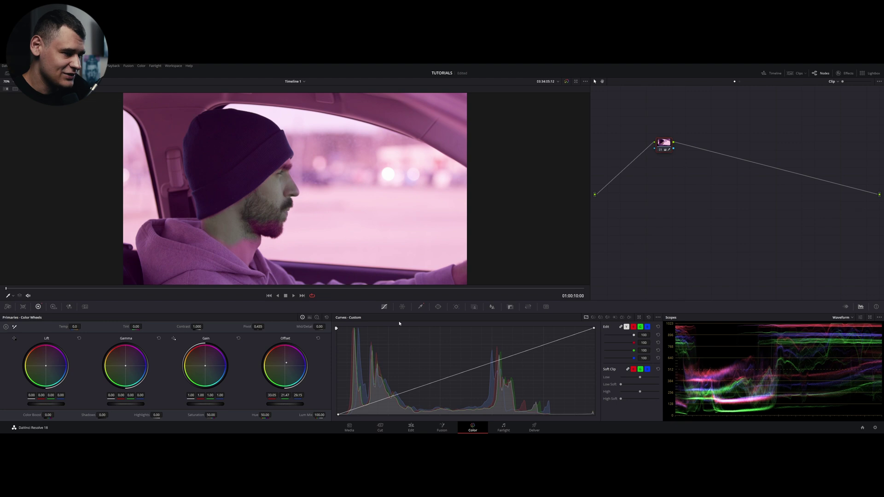
pyautogui.click(419, 307)
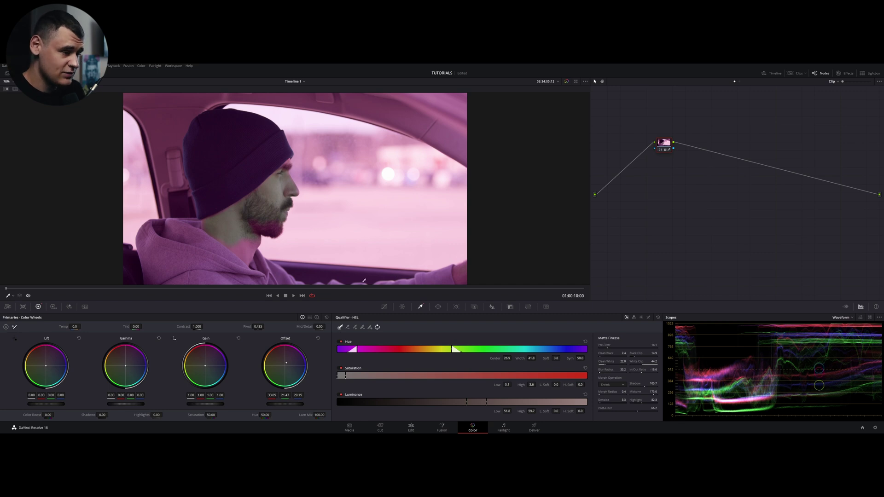
pyautogui.click(378, 327)
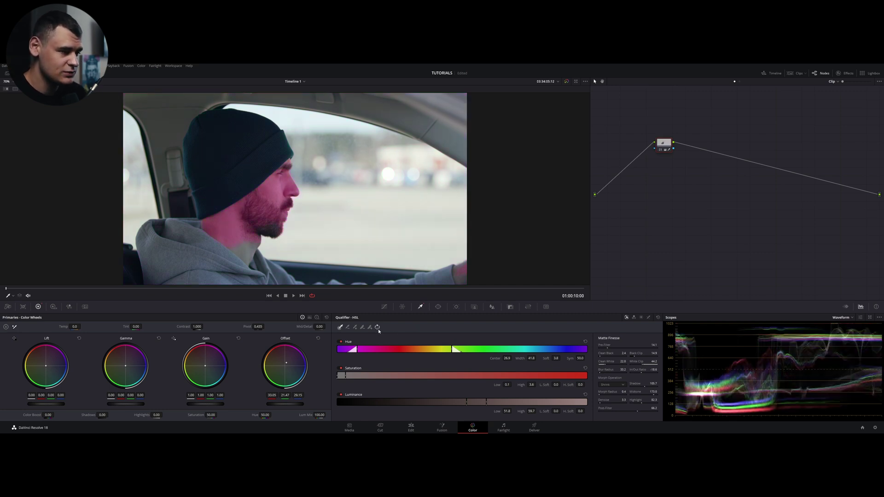
pyautogui.click(377, 327)
pyautogui.click(377, 327)
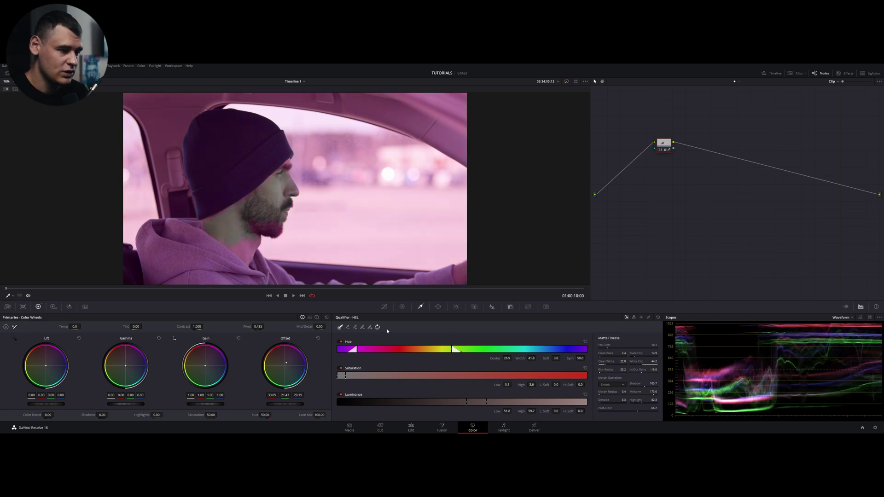
# Flip the Key palette matte inversion on and back off.
pyautogui.click(510, 307)
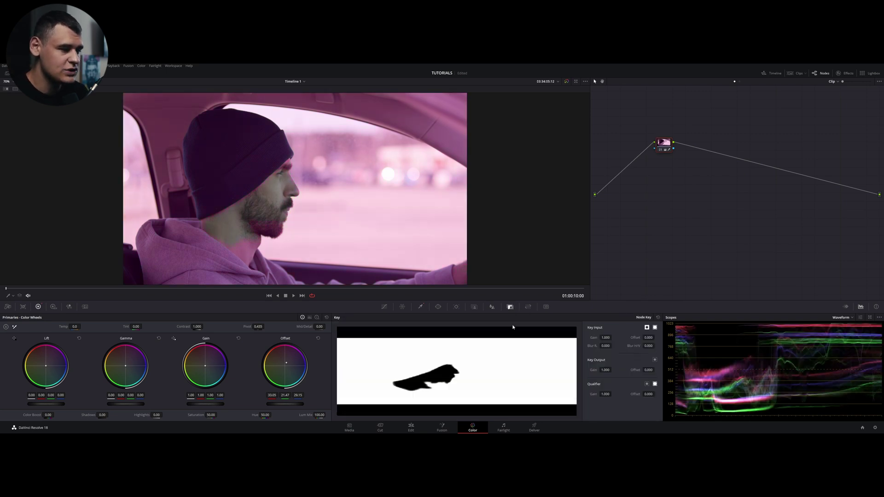
pyautogui.click(647, 385)
pyautogui.click(647, 384)
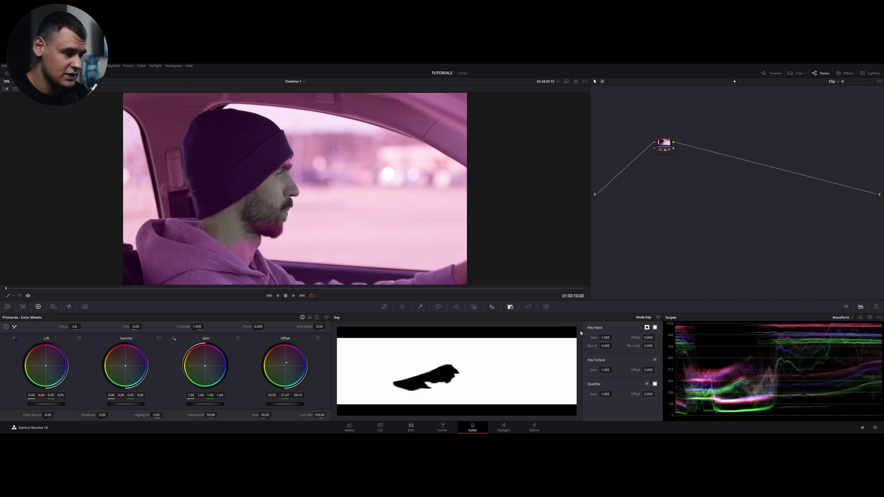
# Leave the pink tint on the face only via Invert, then apply Reset Node Grade.
pyautogui.click(420, 306)
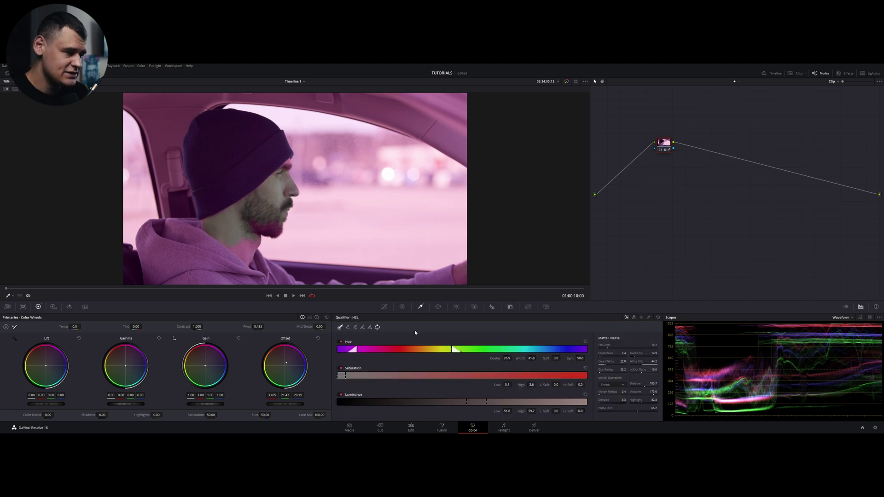
pyautogui.click(377, 327)
pyautogui.click(376, 329)
pyautogui.click(378, 330)
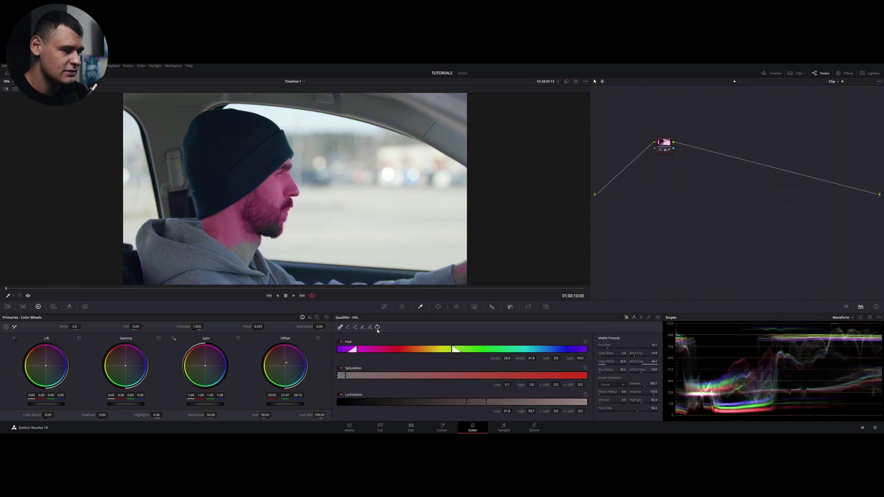
pyautogui.click(377, 329)
pyautogui.click(378, 328)
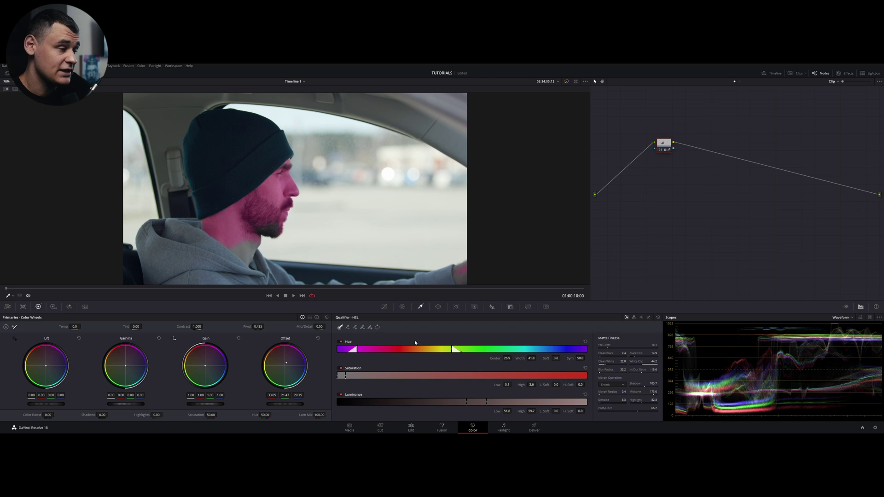
pyautogui.rightClick(665, 149)
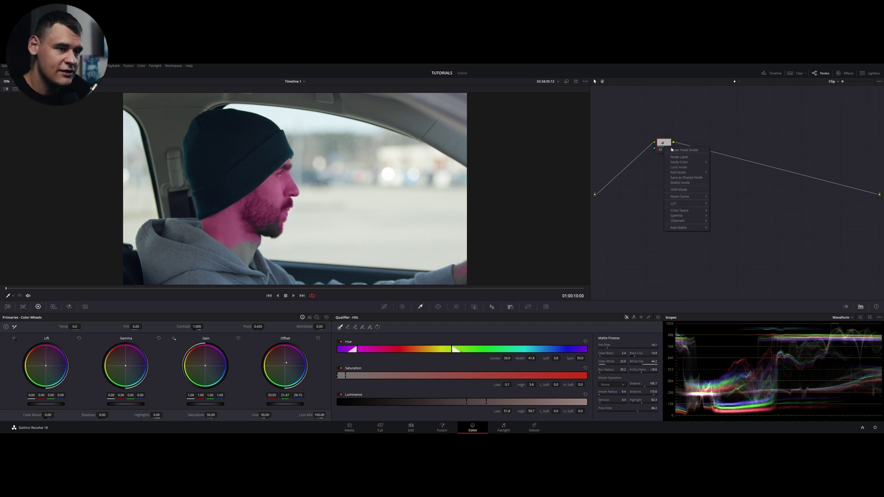
pyautogui.click(686, 150)
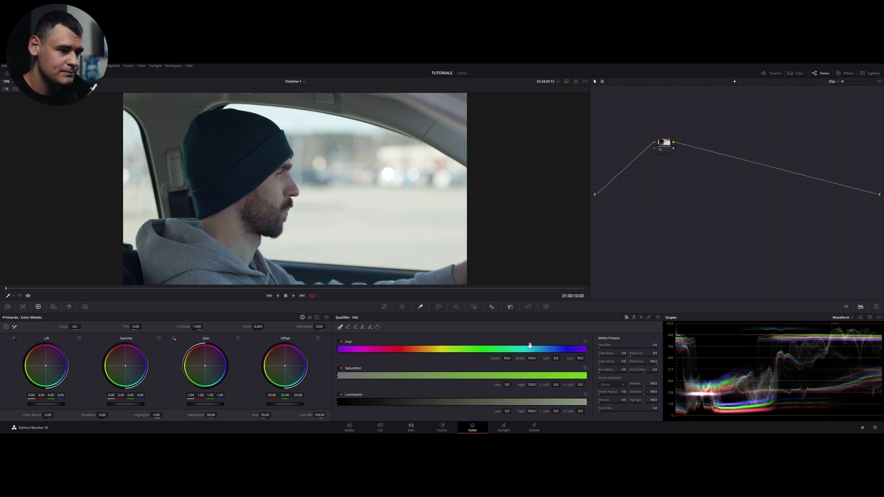
# Key the beanie in RGB mode, lower the Red range, raise Pre-Filter, then reset the qualifier.
pyautogui.click(634, 317)
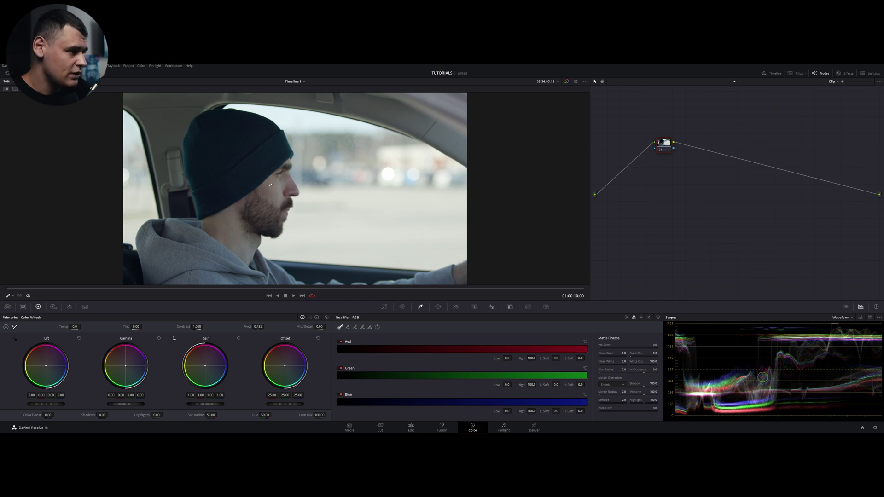
pyautogui.click(763, 377)
pyautogui.hotkey('shift', 'h')
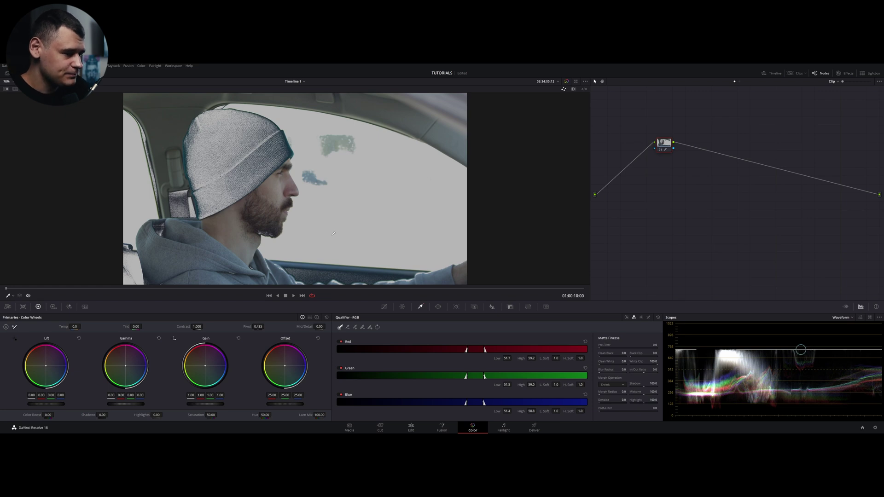
pyautogui.moveTo(475, 350); pyautogui.dragTo(475, 400)
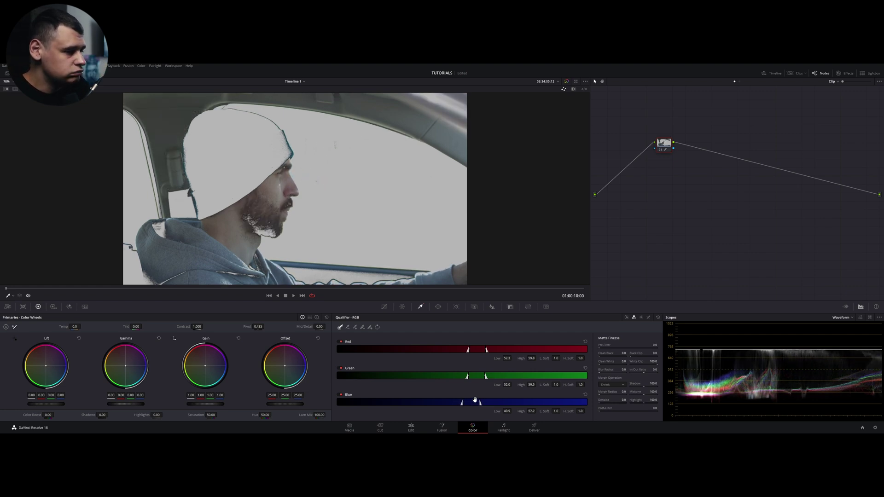
pyautogui.moveTo(607, 345); pyautogui.dragTo(616, 346)
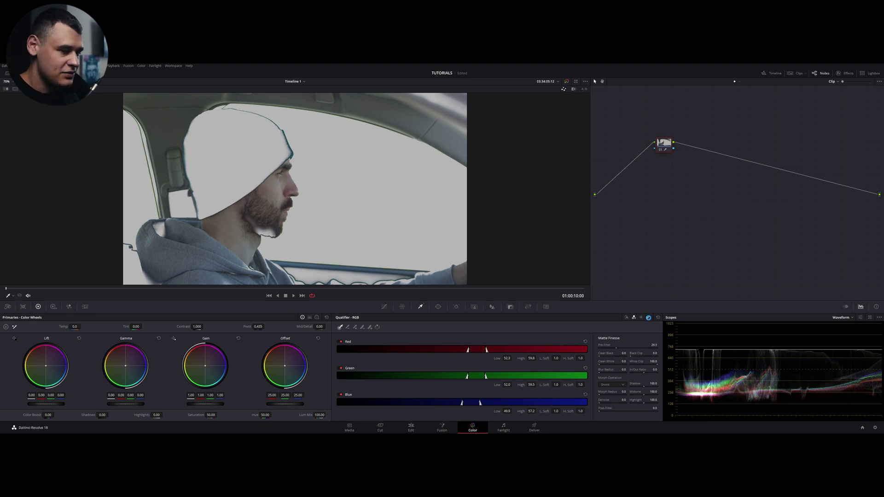
pyautogui.click(657, 317)
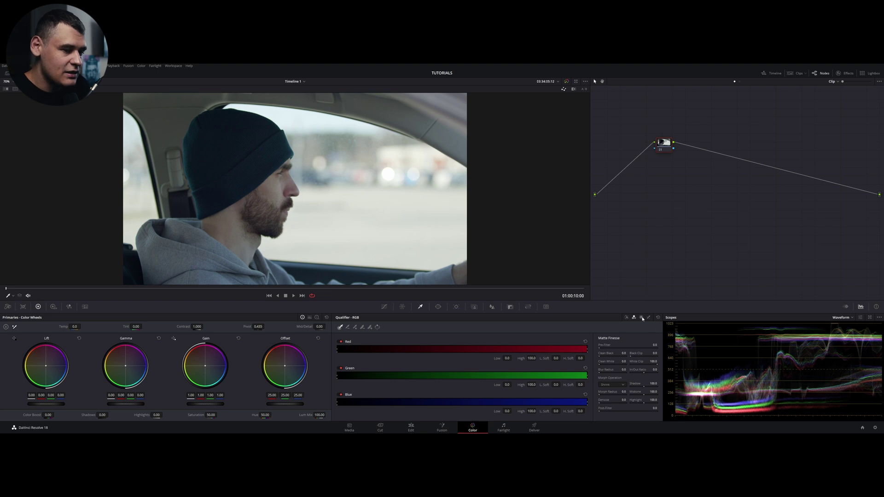
# Compare LUM and HSL modes and toggle Hue and Saturation off and on, ending in HSL.
pyautogui.click(642, 318)
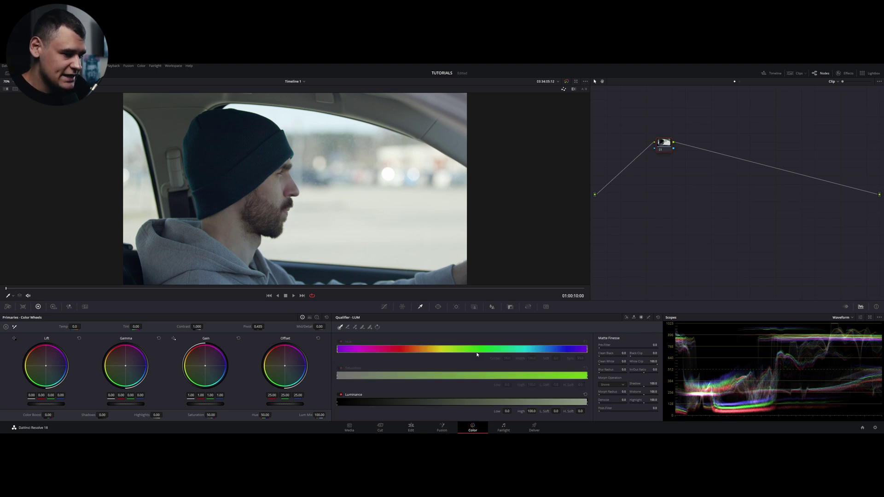
pyautogui.click(626, 317)
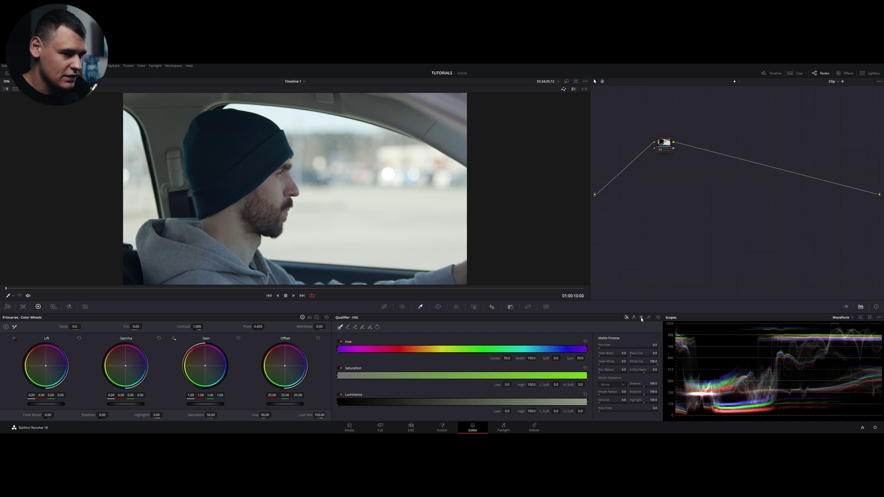
pyautogui.click(640, 317)
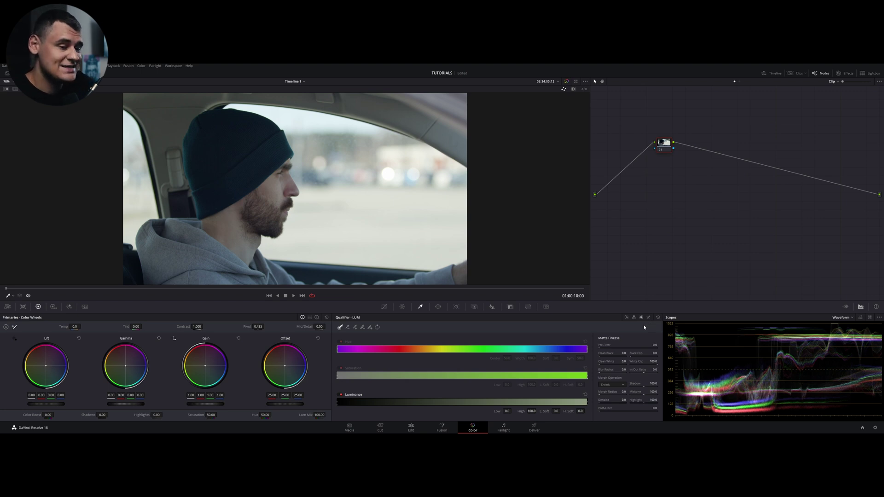
pyautogui.click(625, 317)
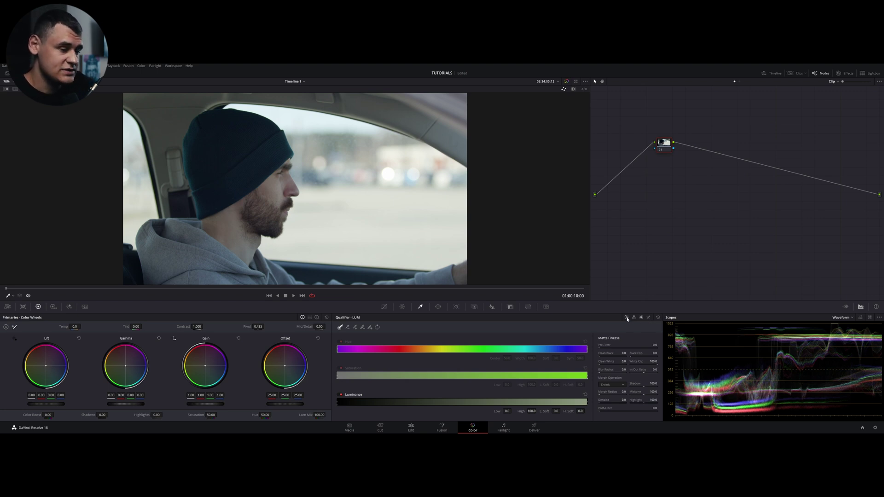
pyautogui.click(341, 341)
pyautogui.click(341, 369)
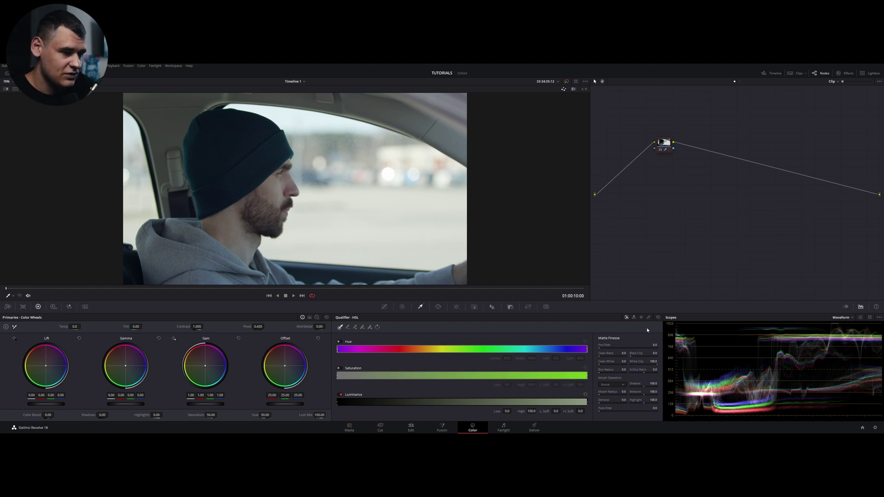
pyautogui.click(641, 317)
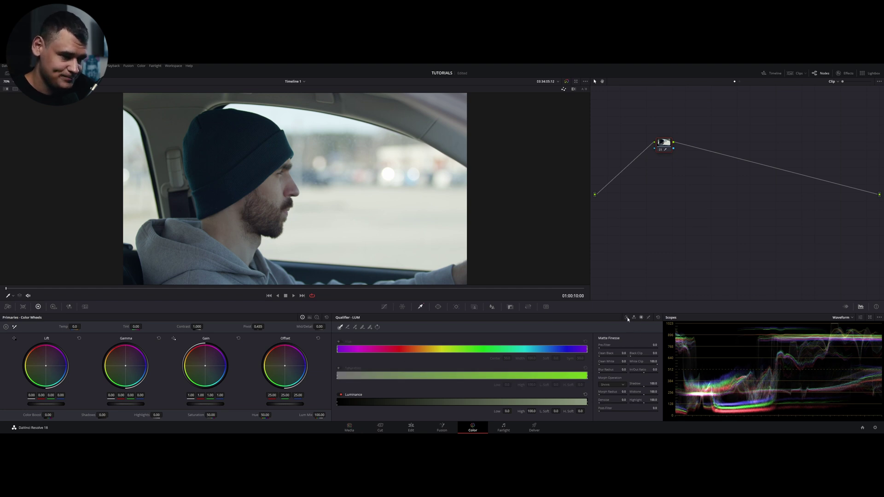
pyautogui.click(626, 318)
pyautogui.click(339, 342)
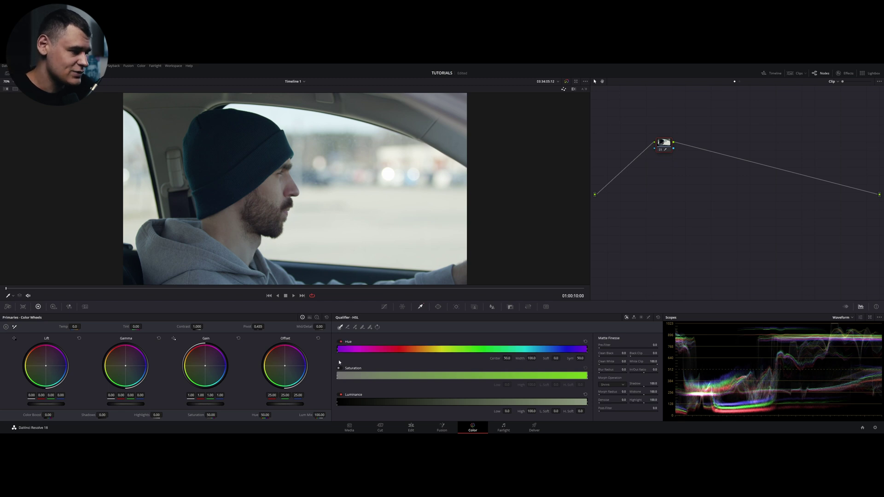
pyautogui.click(340, 368)
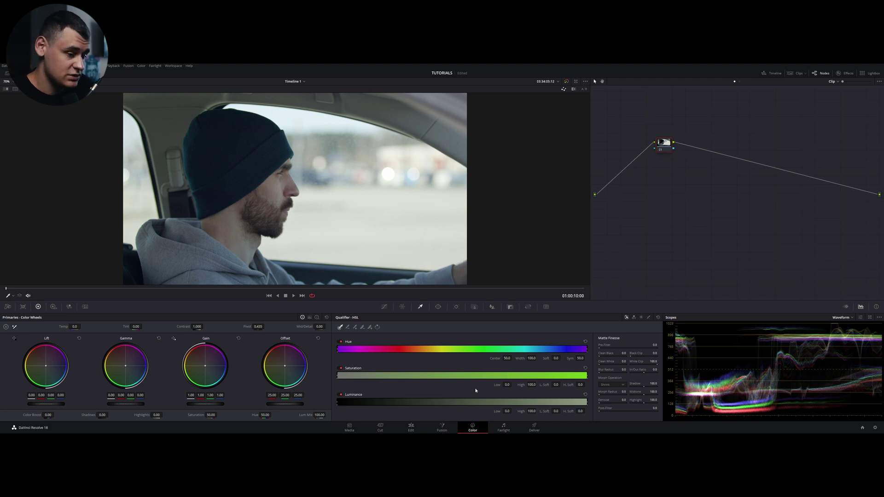
# Soften the luminance low end, set Luminance High to 77.5, and hide the highlight.
pyautogui.moveTo(561, 411)
pyautogui.mouseDown()
pyautogui.moveTo(585, 411)
pyautogui.moveTo(575, 410)
pyautogui.mouseUp()
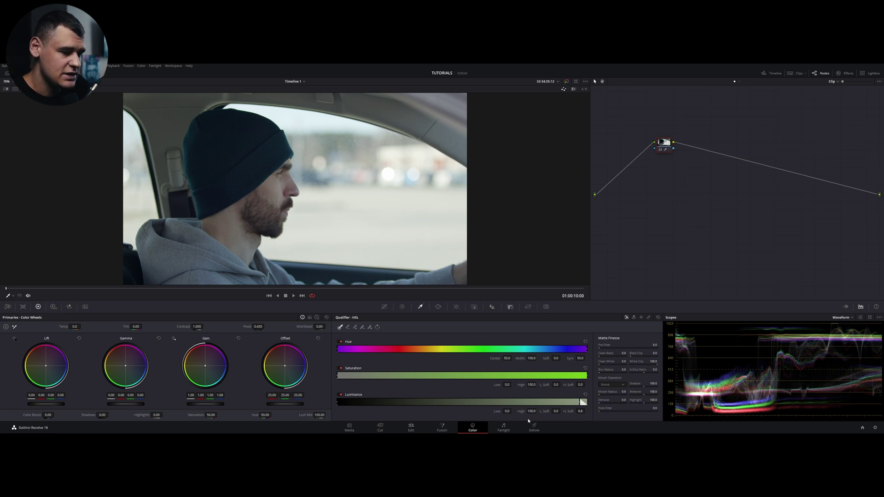
pyautogui.moveTo(531, 411)
pyautogui.mouseDown()
pyautogui.moveTo(574, 412)
pyautogui.moveTo(538, 411)
pyautogui.mouseUp()
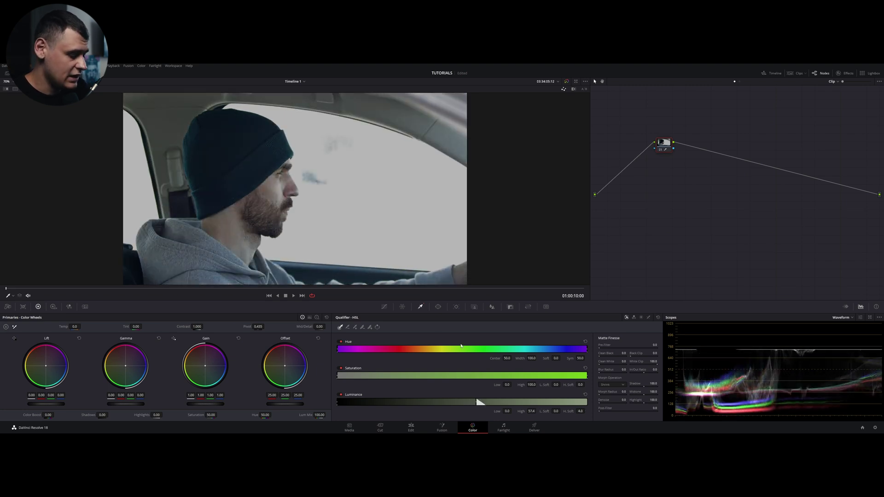
pyautogui.hotkey('shift', 'h')
# Push the Offset toward blue and raise contrast, then return contrast to 1.000.
pyautogui.moveTo(299, 365)
pyautogui.mouseDown()
pyautogui.moveTo(307, 380)
pyautogui.moveTo(285, 369)
pyautogui.mouseUp()
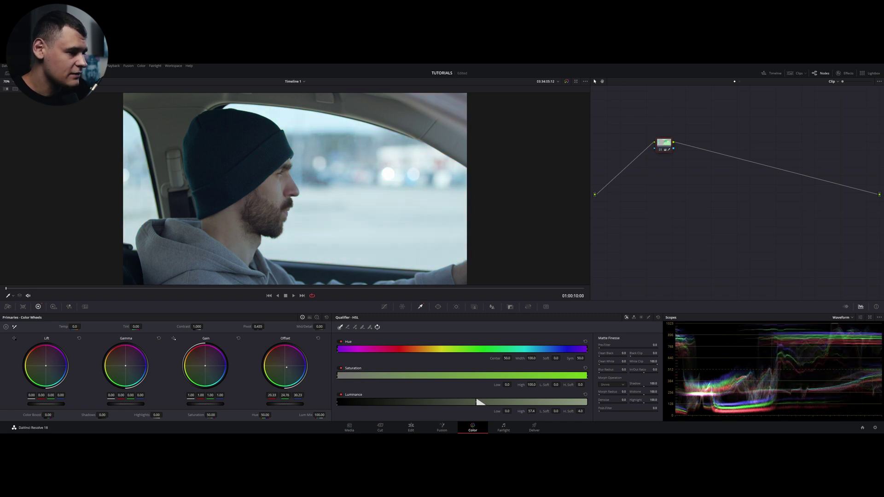
pyautogui.moveTo(193, 327); pyautogui.dragTo(216, 326)
pyautogui.doubleClick(183, 326)
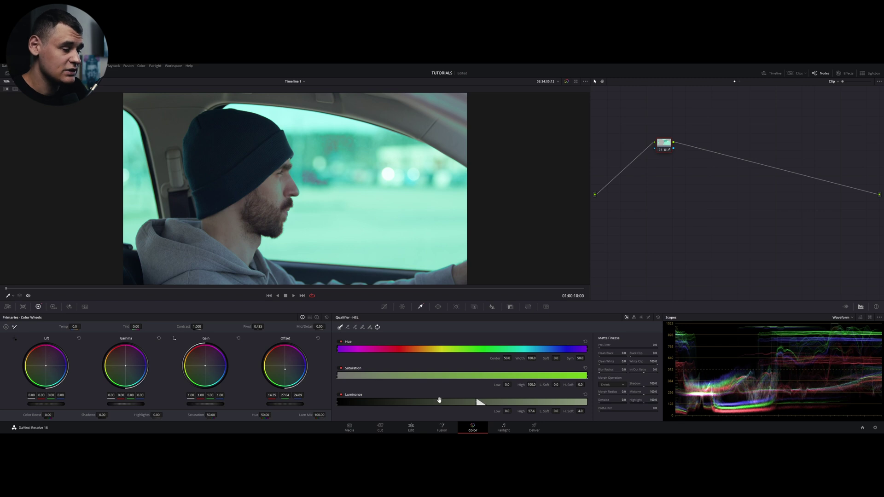
# Switch the qualifier to LUM and back to HSL, then reset the node grade.
pyautogui.click(640, 318)
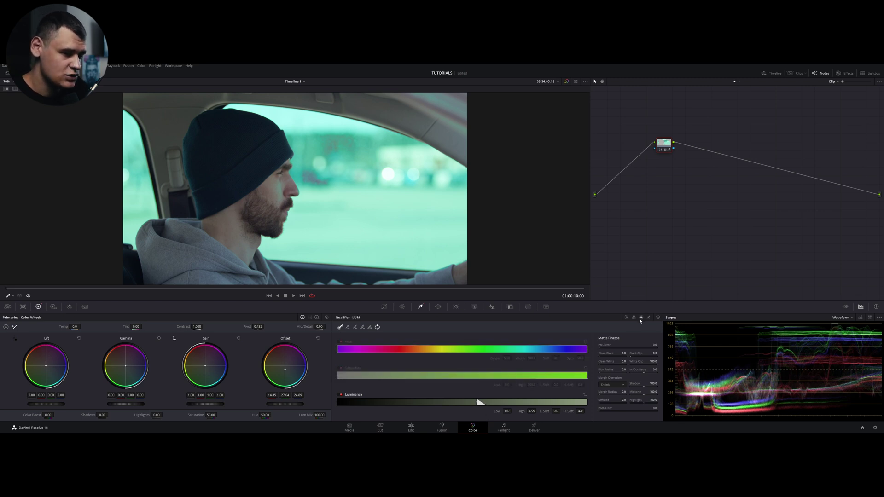
pyautogui.click(626, 317)
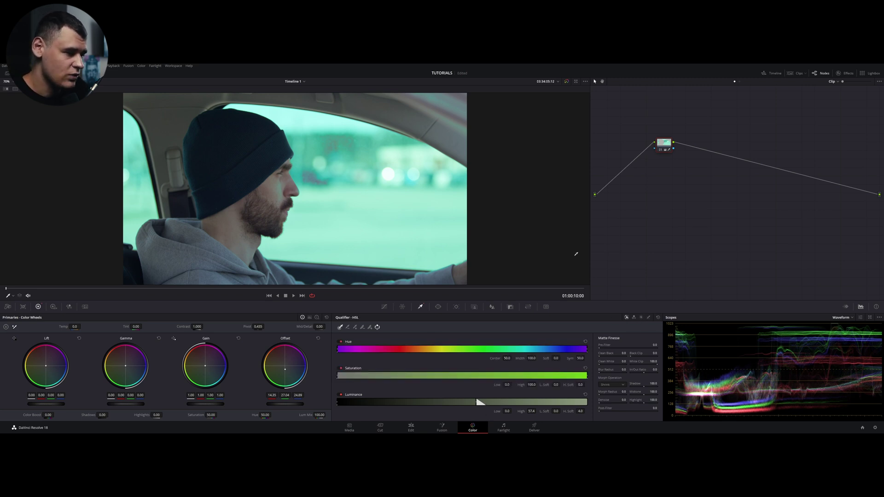
pyautogui.rightClick(667, 150)
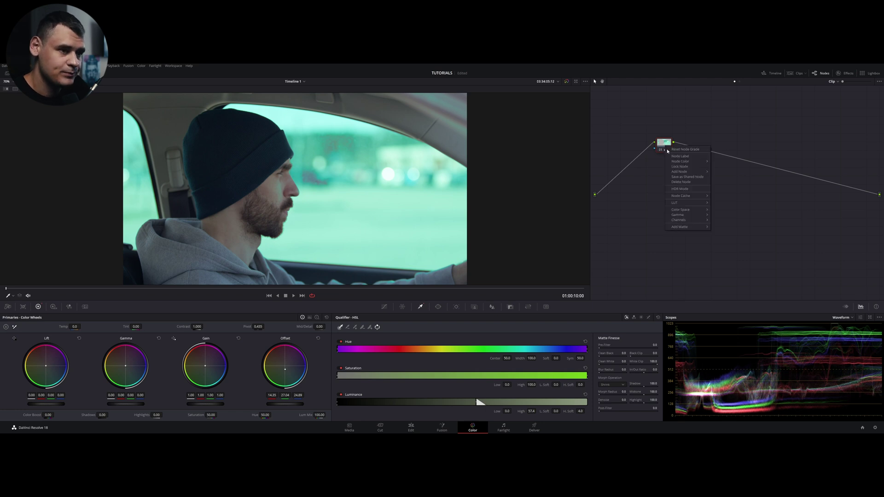
pyautogui.click(681, 149)
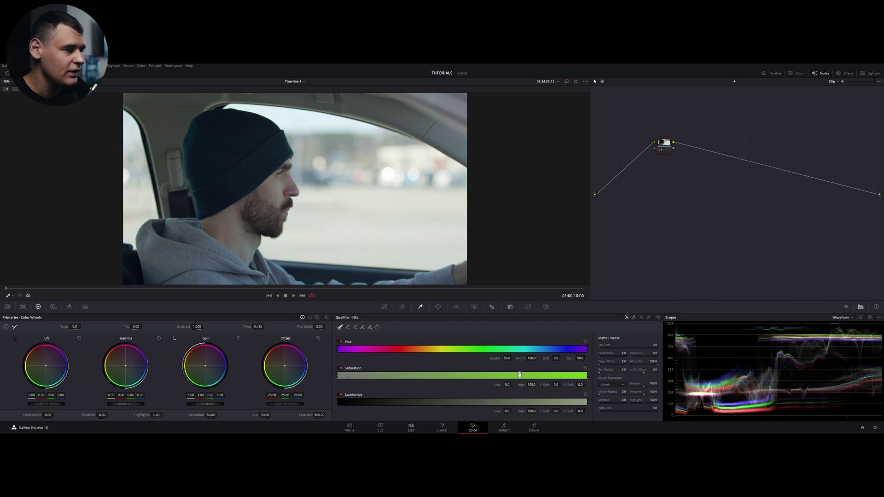
# Switch the qualifier to 3D, sample the driver's cheek, and subtract the beanie from the key.
pyautogui.click(649, 318)
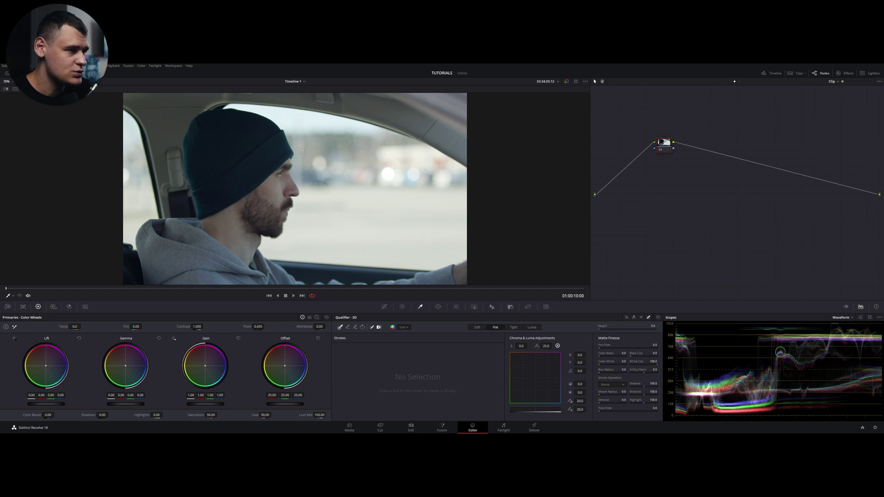
pyautogui.moveTo(277, 186); pyautogui.dragTo(247, 224)
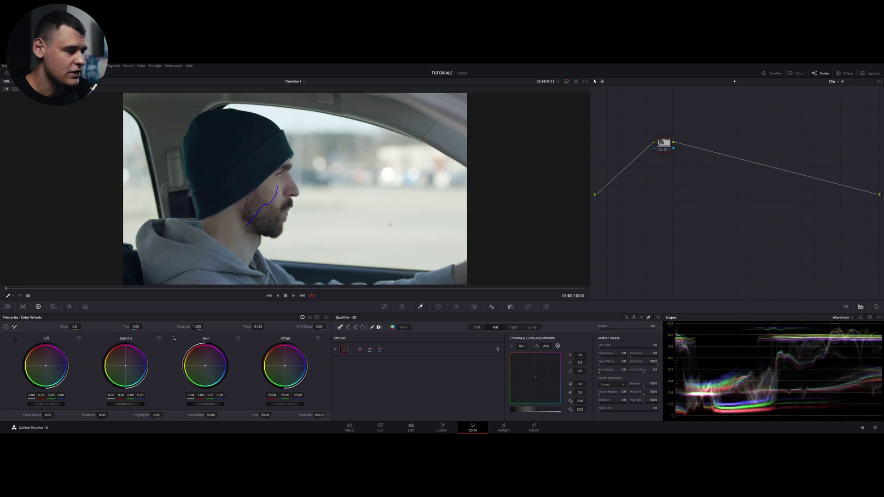
pyautogui.click(348, 328)
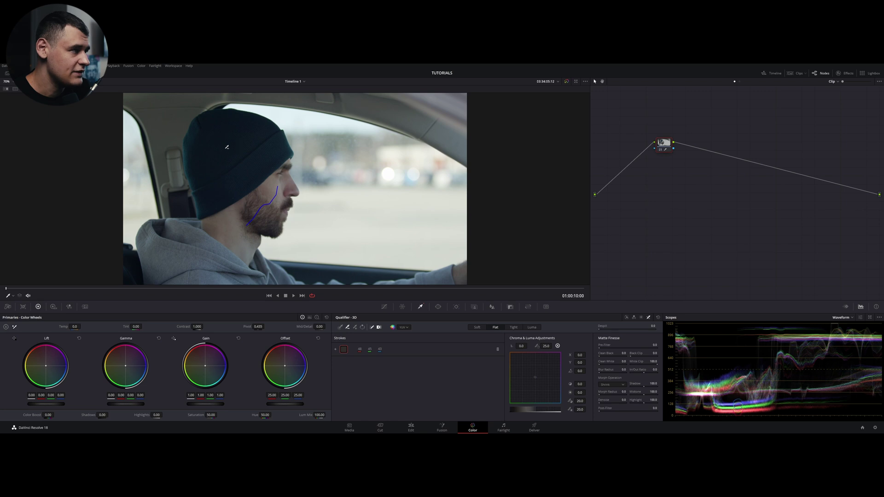
pyautogui.moveTo(224, 139)
pyautogui.mouseDown()
pyautogui.moveTo(253, 162)
pyautogui.moveTo(248, 171)
pyautogui.moveTo(226, 180)
pyautogui.moveTo(201, 152)
pyautogui.mouseUp()
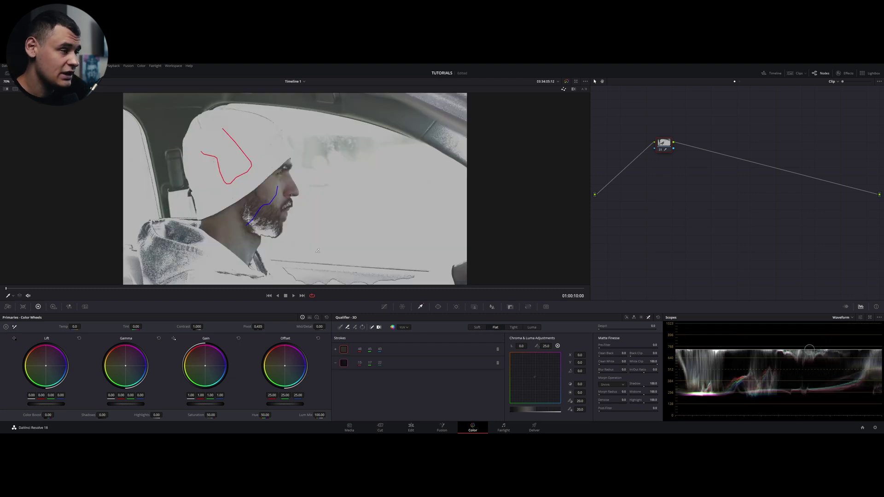
# Exclude the hoodie with a subtract stroke, then try the Soft and Tight key modes.
pyautogui.moveTo(163, 235); pyautogui.dragTo(183, 263)
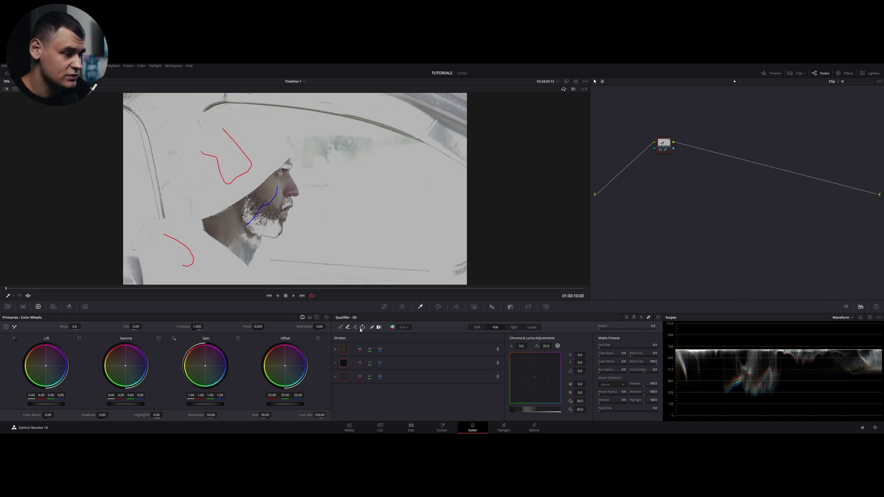
pyautogui.click(478, 327)
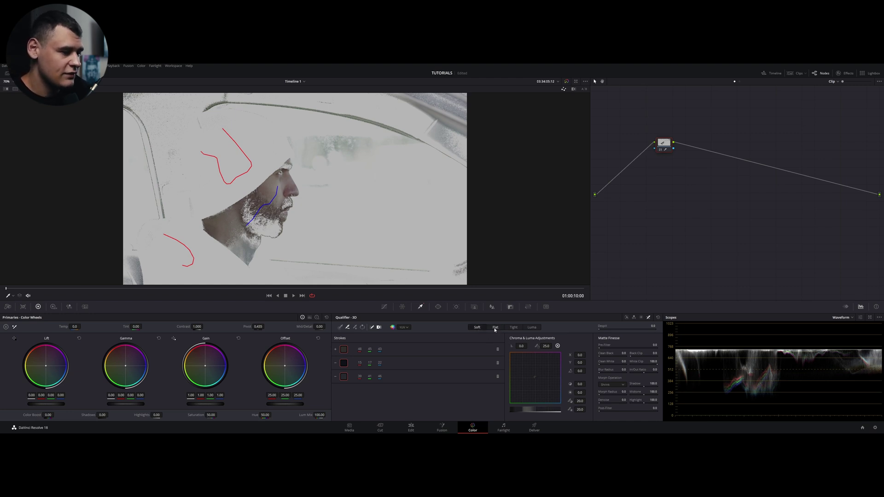
pyautogui.click(513, 328)
# Compare the Tight, Soft and Flat key modes again and settle on Soft.
pyautogui.click(533, 328)
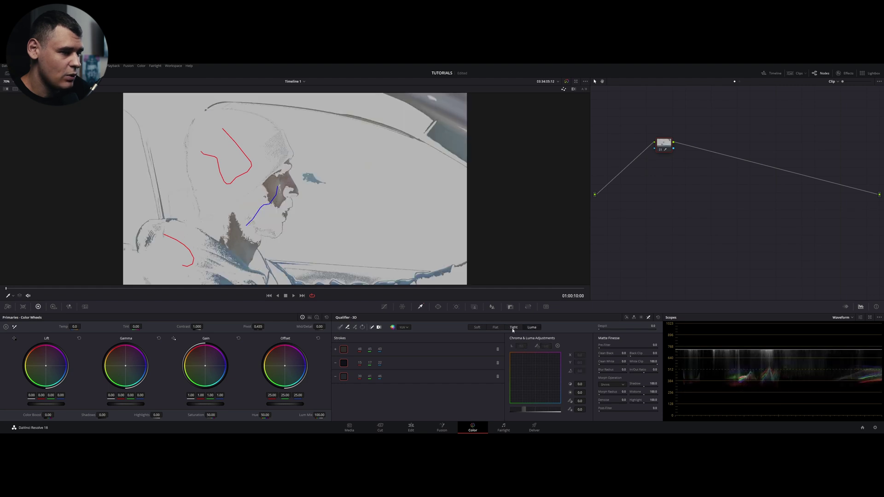
pyautogui.click(513, 327)
pyautogui.click(478, 328)
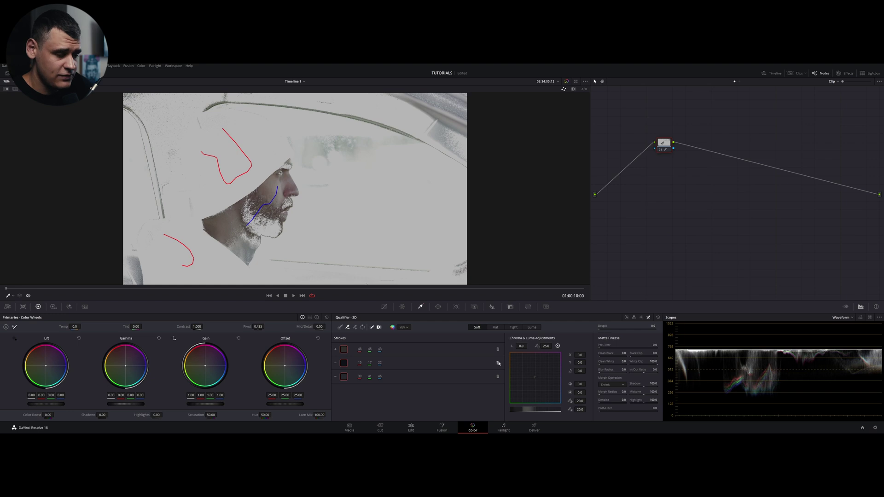
pyautogui.click(495, 327)
pyautogui.click(512, 327)
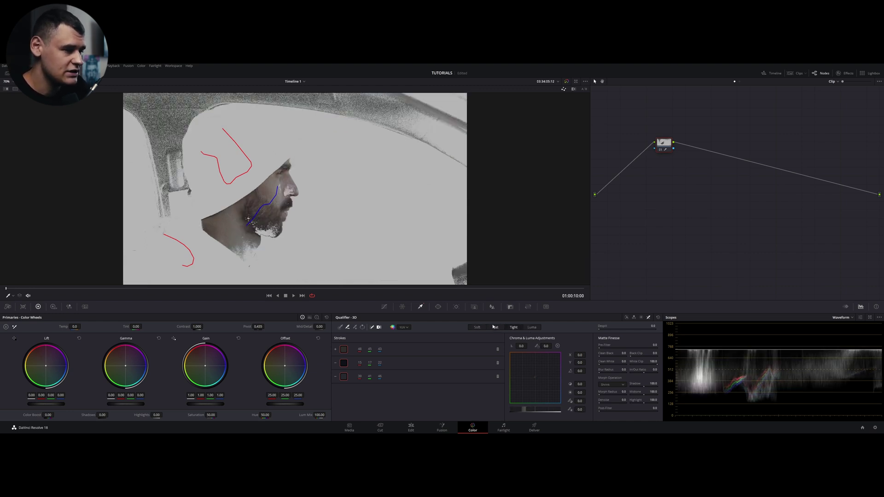
pyautogui.click(476, 327)
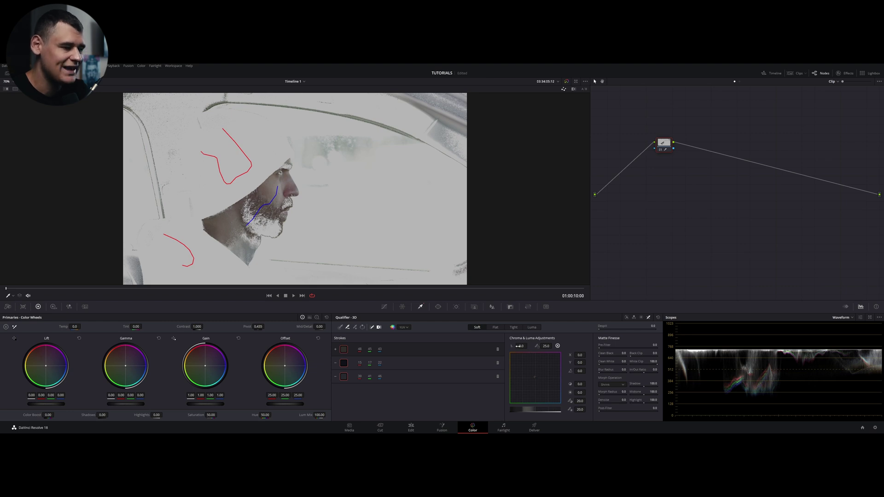
# Raise the 3D key's Chroma & Luma tolerance to 44.2, lower softness and shift the X offset.
pyautogui.moveTo(521, 345); pyautogui.dragTo(562, 345)
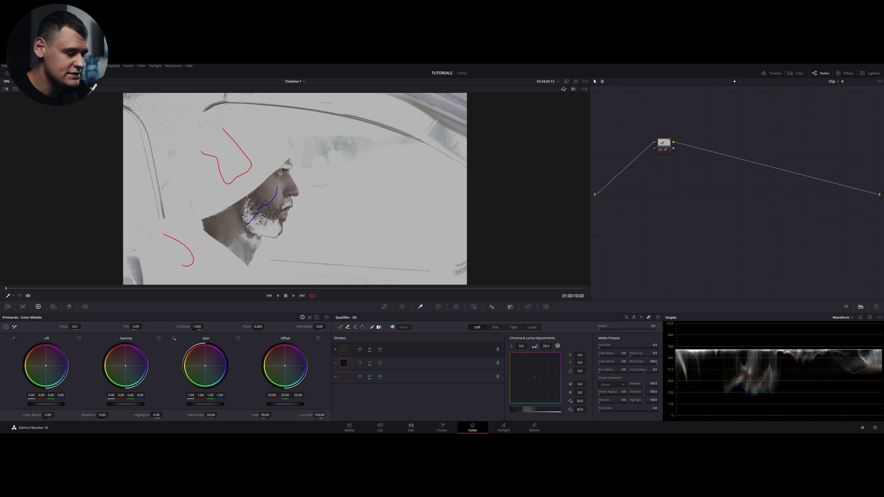
pyautogui.moveTo(533, 346)
pyautogui.mouseDown()
pyautogui.moveTo(522, 346)
pyautogui.moveTo(541, 361)
pyautogui.mouseUp()
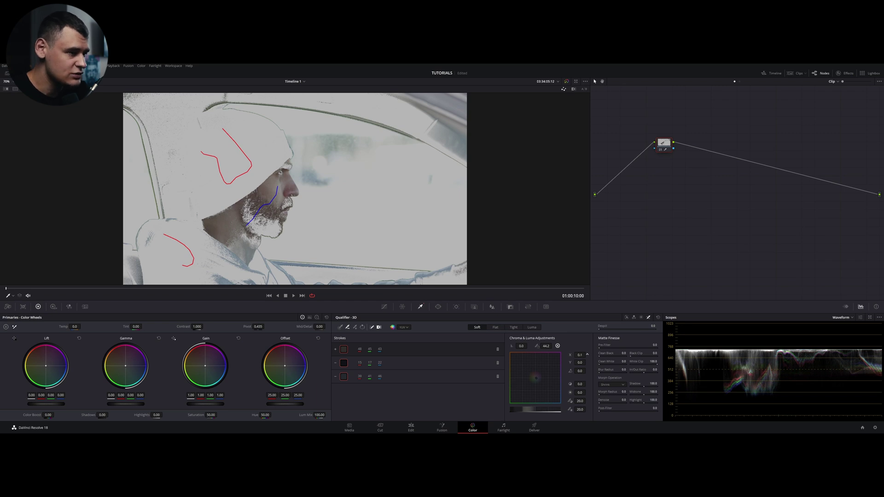
pyautogui.moveTo(587, 354); pyautogui.dragTo(587, 370)
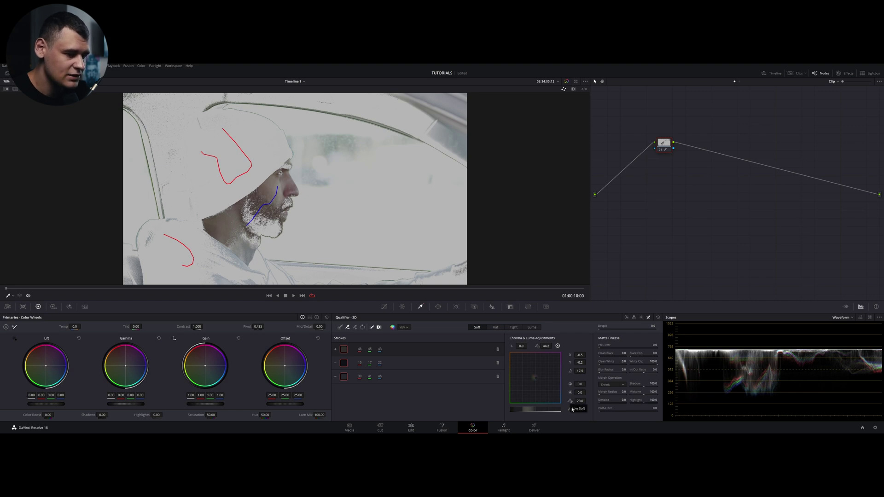
# Fine-tune the Chroma & Luma adjustment values, resetting one to 0.0, and raise Matte Finesse Pre-Filter.
pyautogui.moveTo(578, 391); pyautogui.dragTo(587, 383)
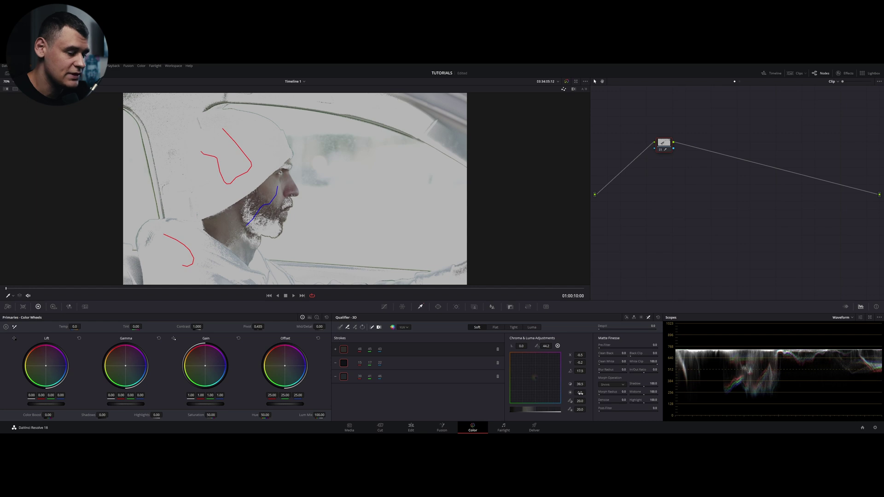
pyautogui.moveTo(587, 392)
pyautogui.mouseDown()
pyautogui.moveTo(572, 393)
pyautogui.moveTo(580, 392)
pyautogui.mouseUp()
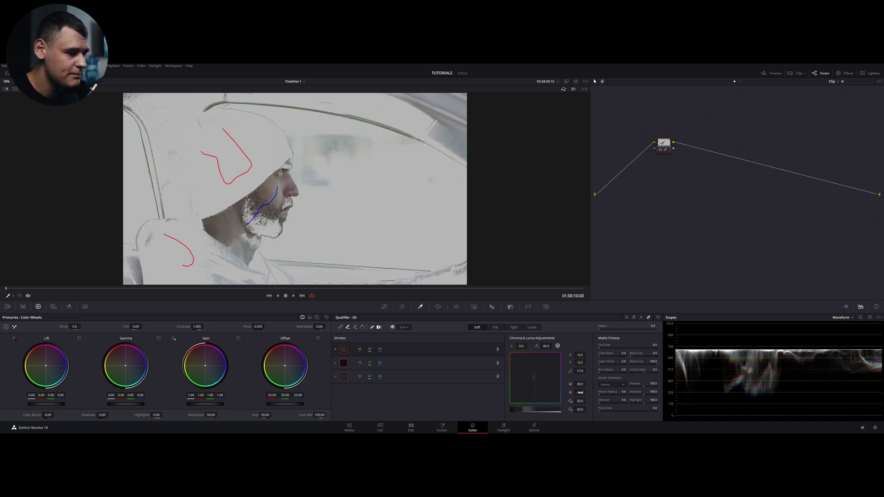
pyautogui.doubleClick(575, 392)
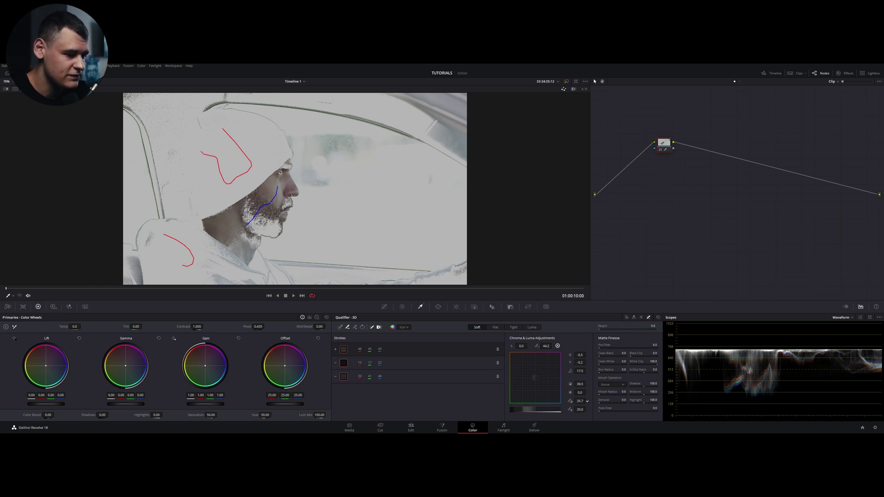
pyautogui.moveTo(577, 409)
pyautogui.mouseDown()
pyautogui.moveTo(590, 409)
pyautogui.moveTo(577, 409)
pyautogui.mouseUp()
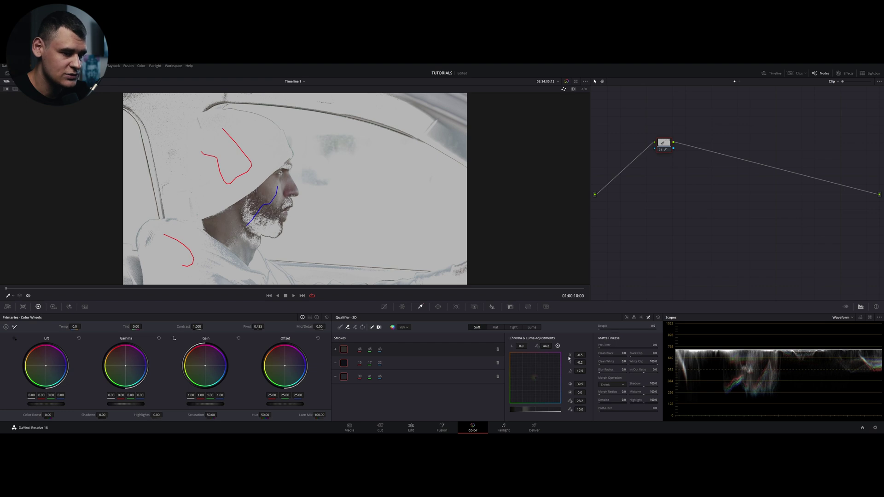
pyautogui.moveTo(612, 347); pyautogui.dragTo(646, 399)
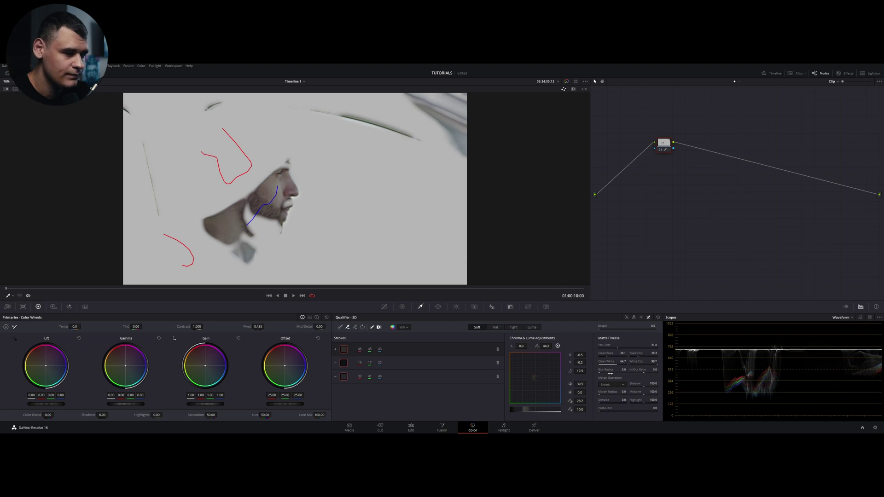
# Heavily blur the matte and try Morph Radius, then reset it to 0.0.
pyautogui.moveTo(621, 369); pyautogui.dragTo(662, 369)
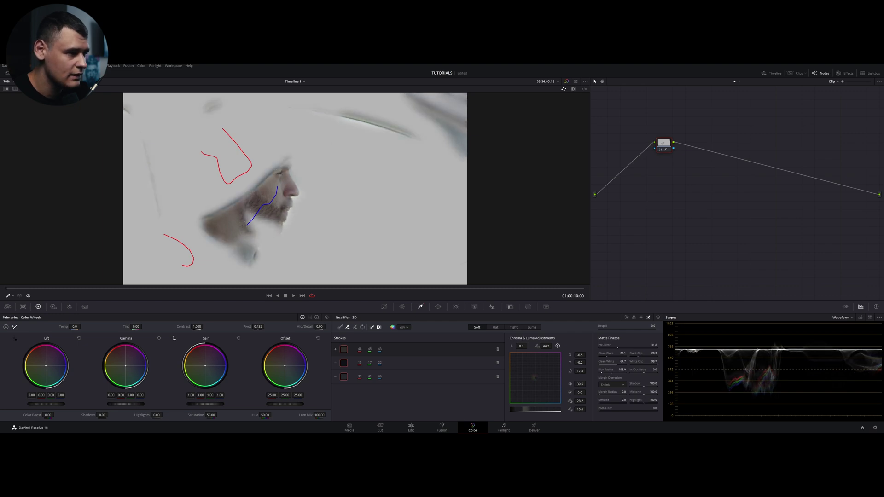
pyautogui.moveTo(614, 394)
pyautogui.mouseDown()
pyautogui.moveTo(616, 415)
pyautogui.moveTo(608, 406)
pyautogui.mouseUp()
pyautogui.doubleClick(612, 395)
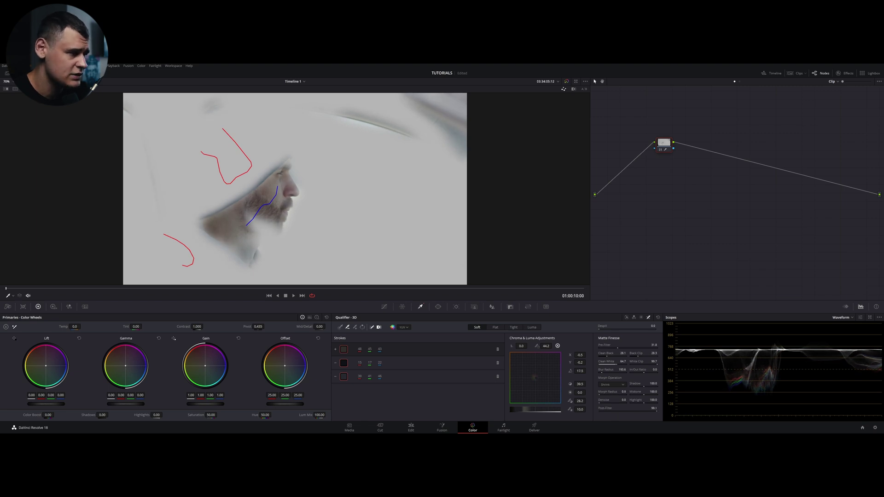
# Raise the matte's shadow level slightly, then reset the node's grade and key.
pyautogui.moveTo(637, 383); pyautogui.dragTo(646, 402)
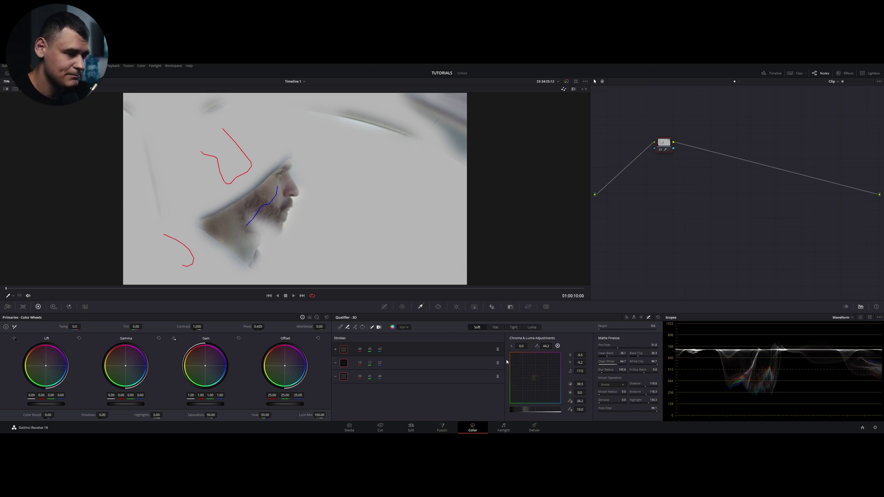
pyautogui.rightClick(664, 145)
pyautogui.click(675, 148)
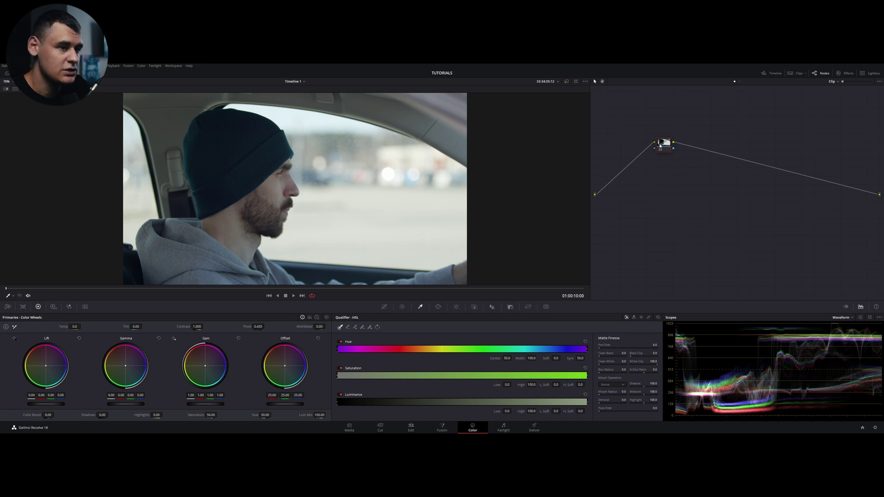
# Add a node before the existing one with 3-frame temporal NR at 8.2 and spatial chroma 10.8.
pyautogui.moveTo(660, 145); pyautogui.dragTo(626, 128)
pyautogui.hotkey('shift', 's')
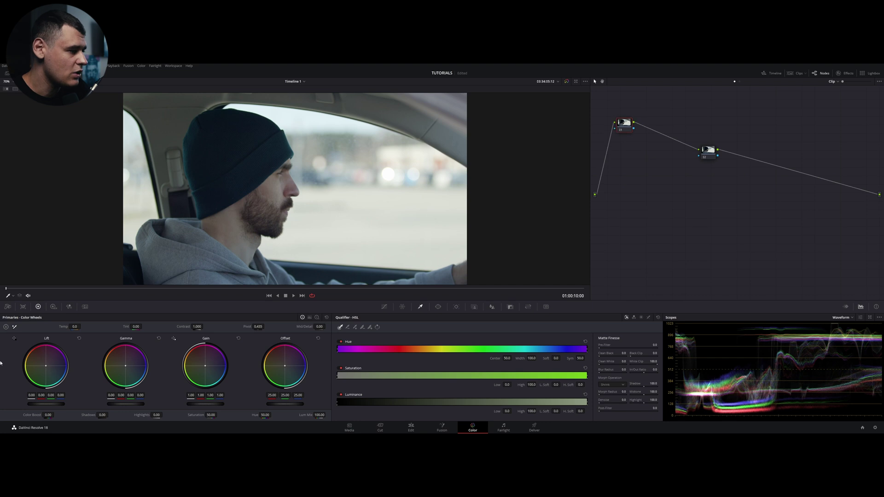
pyautogui.click(84, 305)
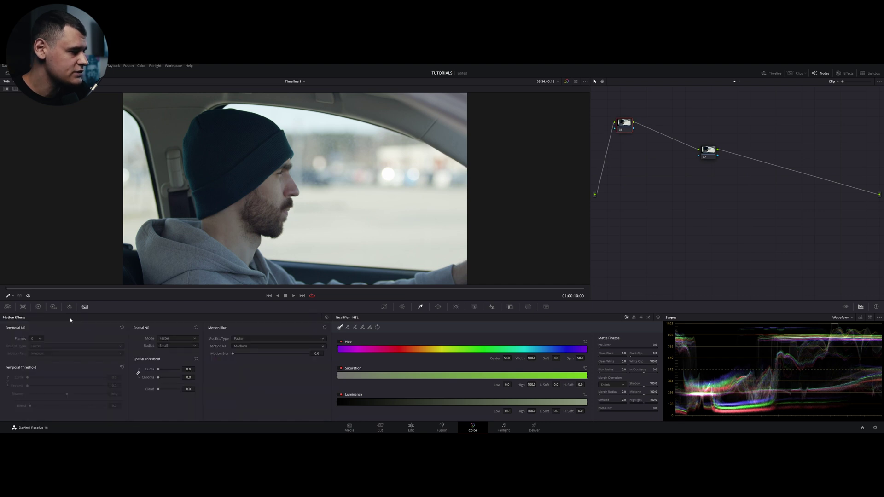
pyautogui.click(36, 338)
pyautogui.click(37, 361)
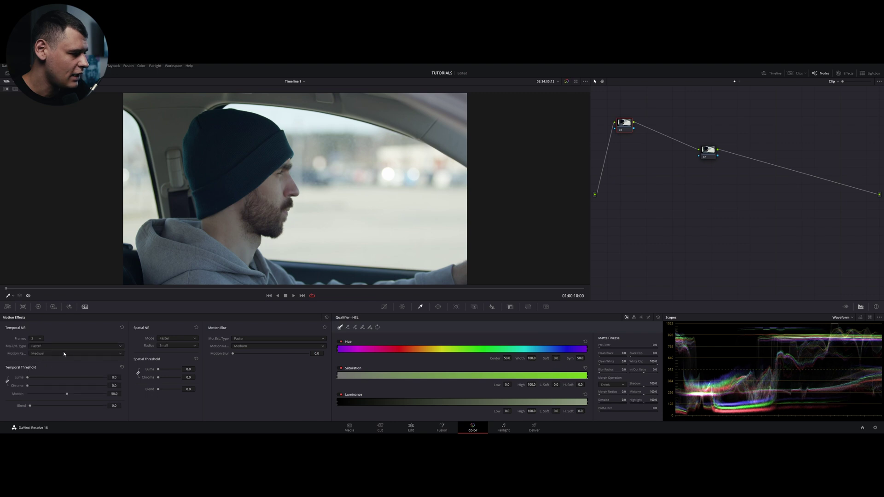
pyautogui.moveTo(114, 377); pyautogui.dragTo(122, 377)
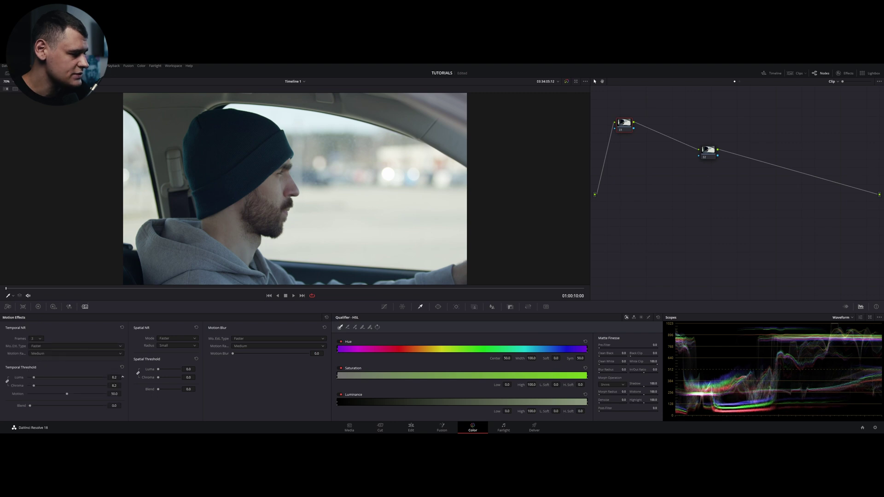
pyautogui.moveTo(196, 377); pyautogui.dragTo(217, 377)
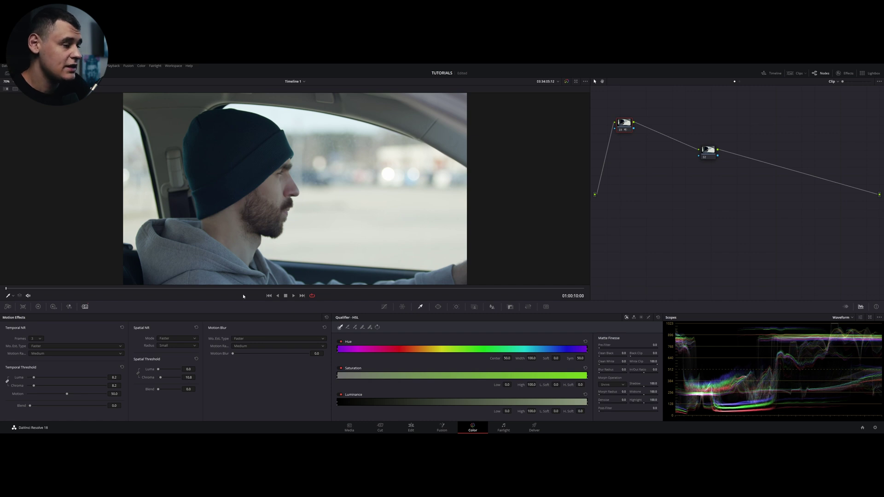
pyautogui.click(38, 306)
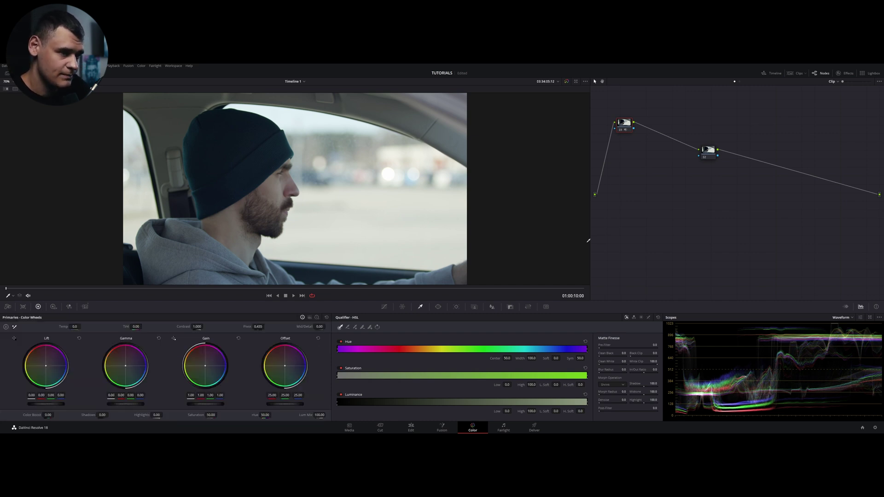
# Move node 02 to the start of the chain, sample the driver's skin with highlight on, then undo.
pyautogui.moveTo(697, 162); pyautogui.dragTo(592, 198)
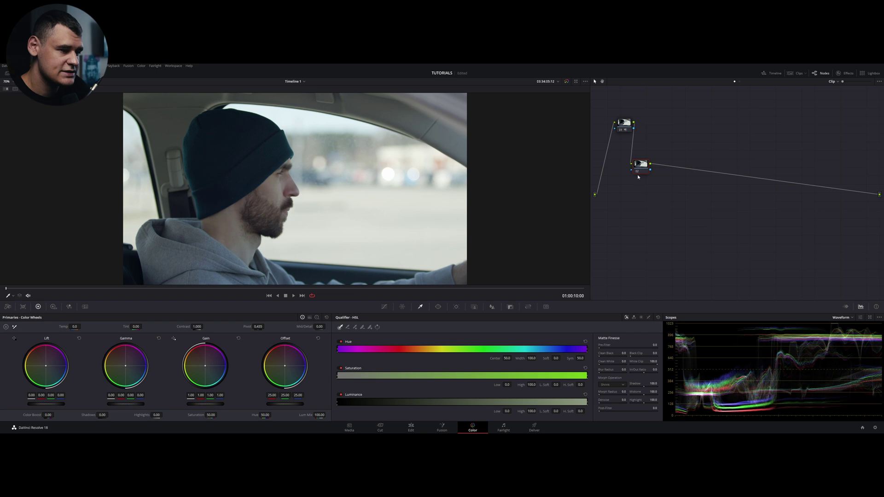
pyautogui.click(287, 202)
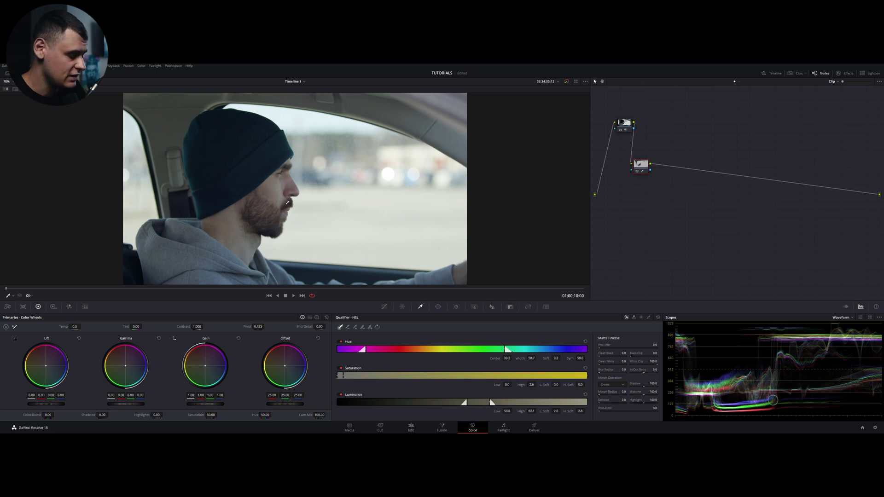
pyautogui.hotkey('shift', 'h')
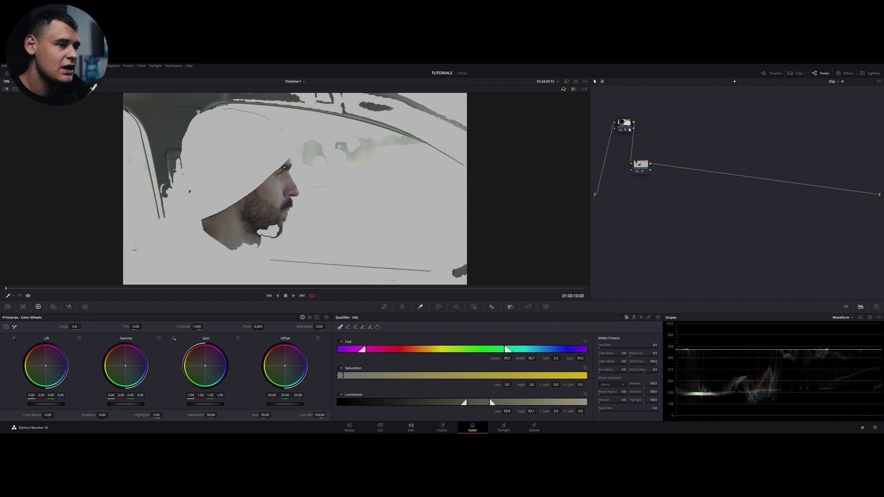
pyautogui.hotkey('ctrl', 'z')
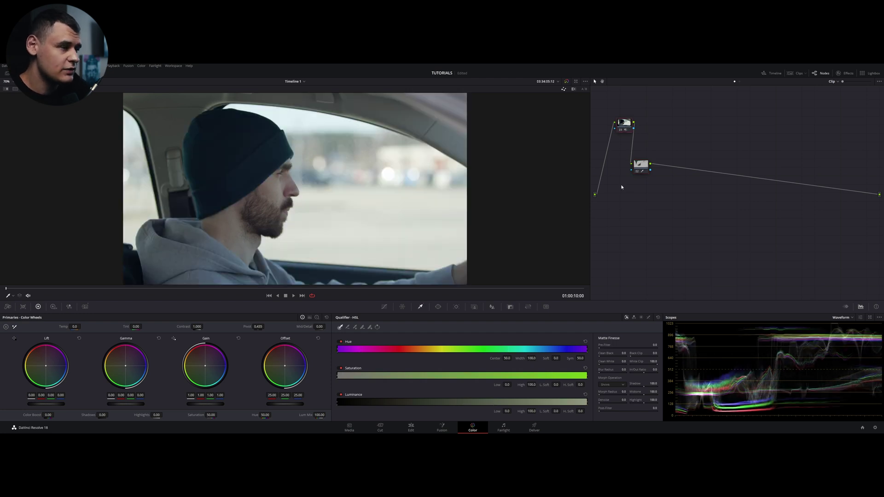
# Redo the skin pick, shift the hue toward green, reset the qualifier and delete the nodes.
pyautogui.hotkey('ctrl', 'shift', 'z')
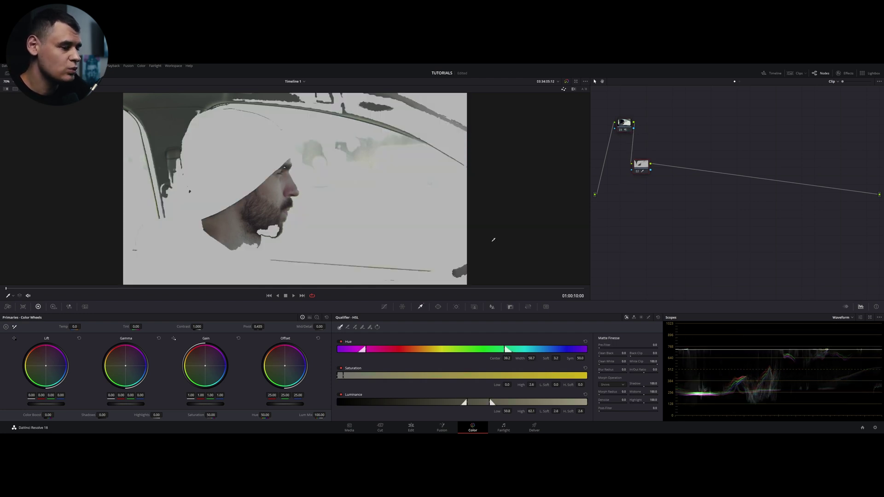
pyautogui.moveTo(506, 358)
pyautogui.mouseDown()
pyautogui.moveTo(492, 358)
pyautogui.moveTo(520, 358)
pyautogui.moveTo(513, 358)
pyautogui.mouseUp()
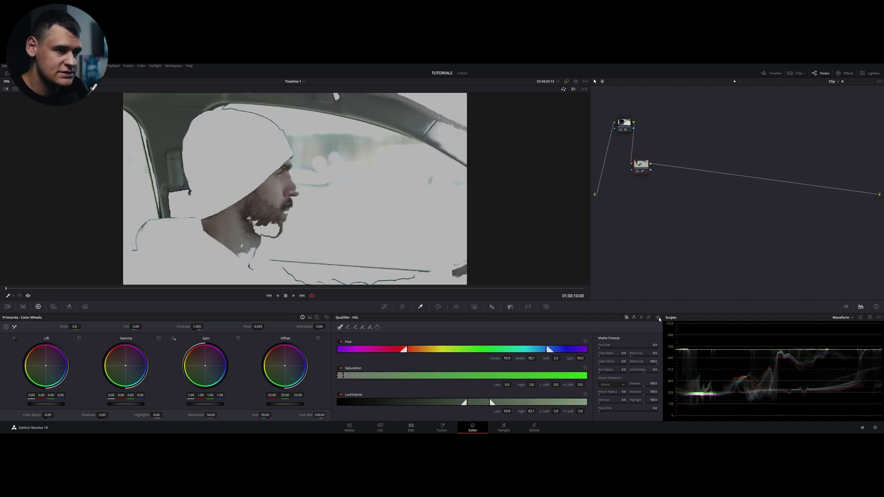
pyautogui.click(658, 317)
pyautogui.press('Delete')
pyautogui.press('Delete')
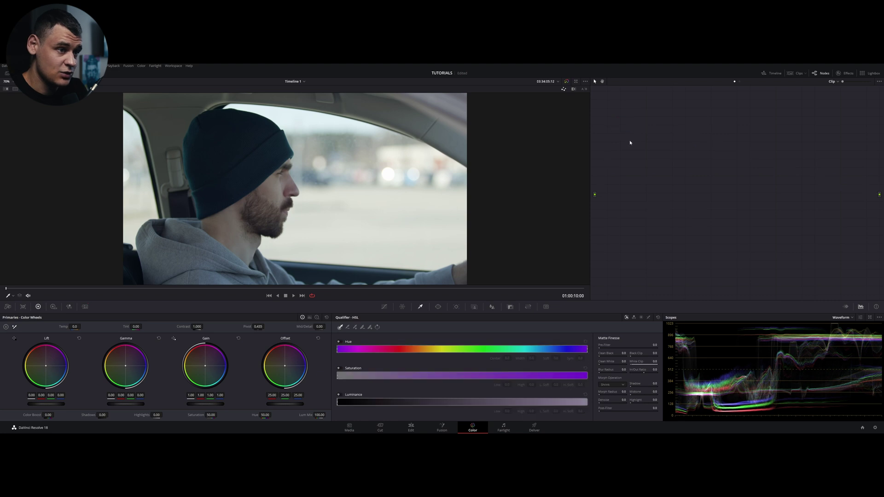
pyautogui.hotkey('alt', 's')
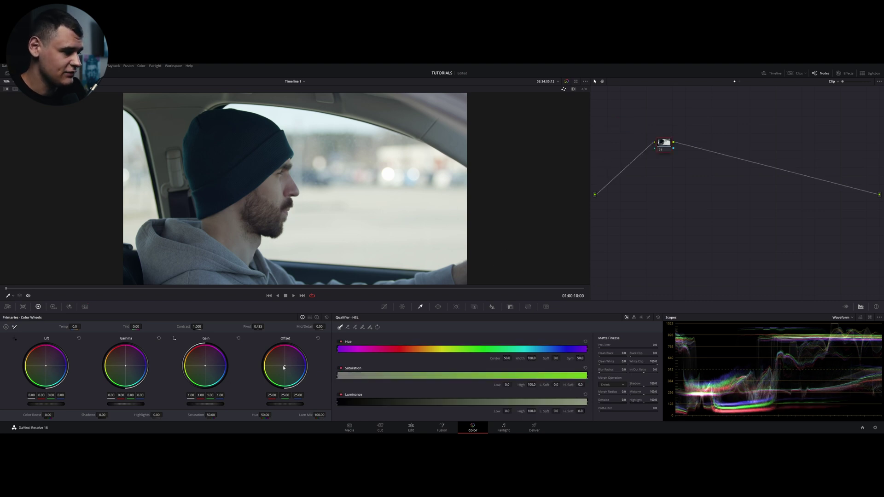
pyautogui.moveTo(284, 367); pyautogui.dragTo(281, 360)
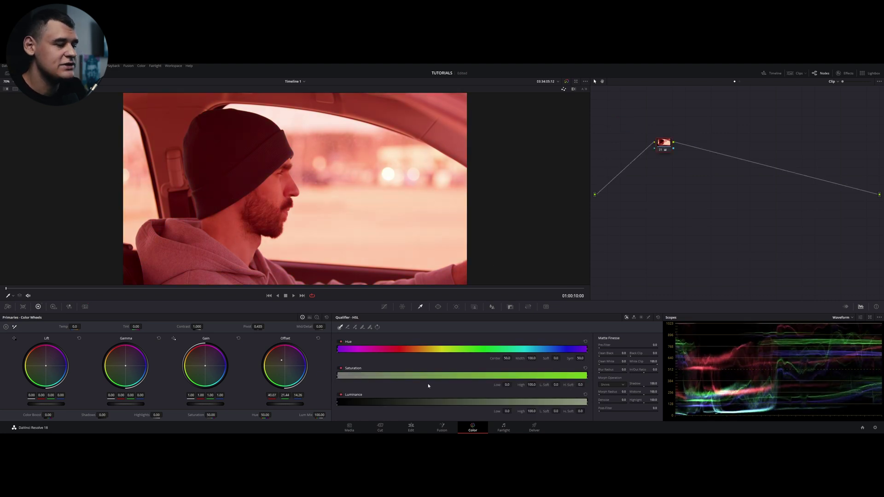
pyautogui.hotkey('alt', 's')
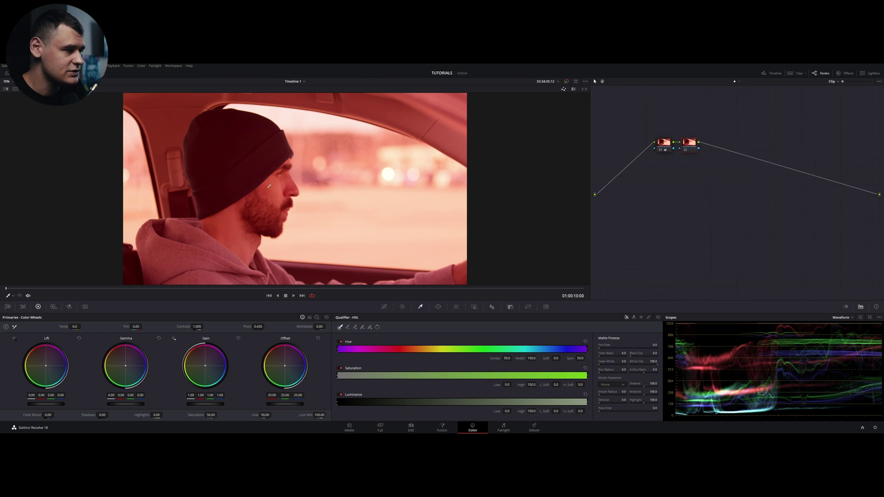
pyautogui.click(297, 212)
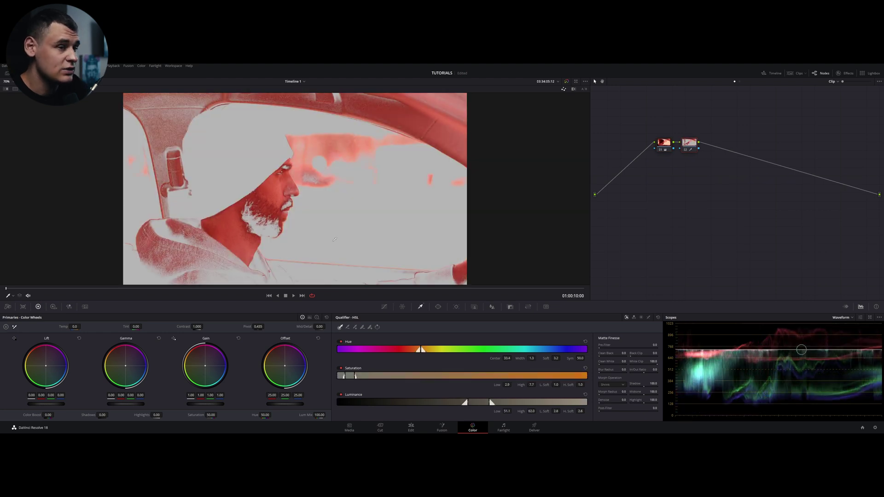
pyautogui.hotkey('ctrl', 'a')
pyautogui.press('Delete')
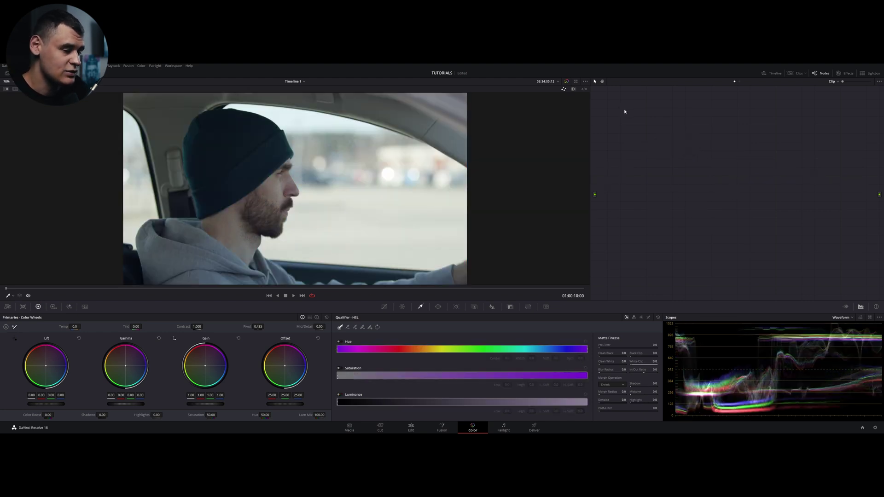
# Add a corrector node with an HSL face key (hue center 37.9, width 59.7) and raise Pre-Filter.
pyautogui.hotkey('alt', 's')
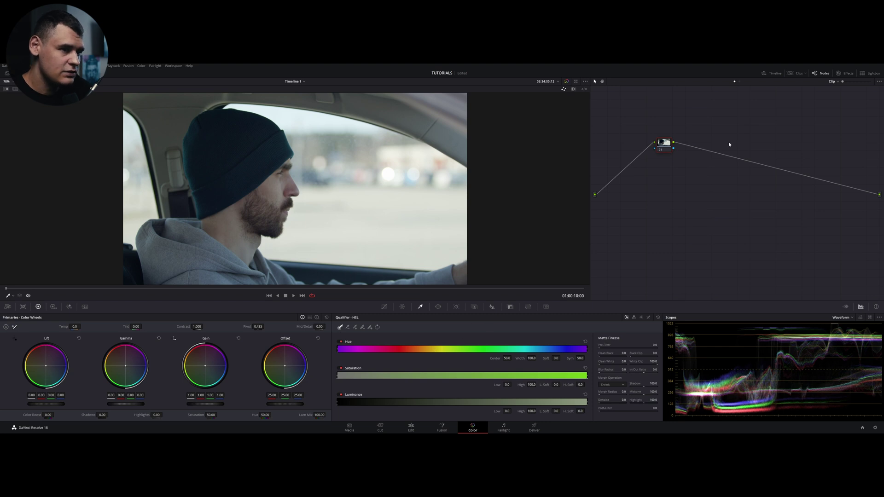
pyautogui.click(280, 191)
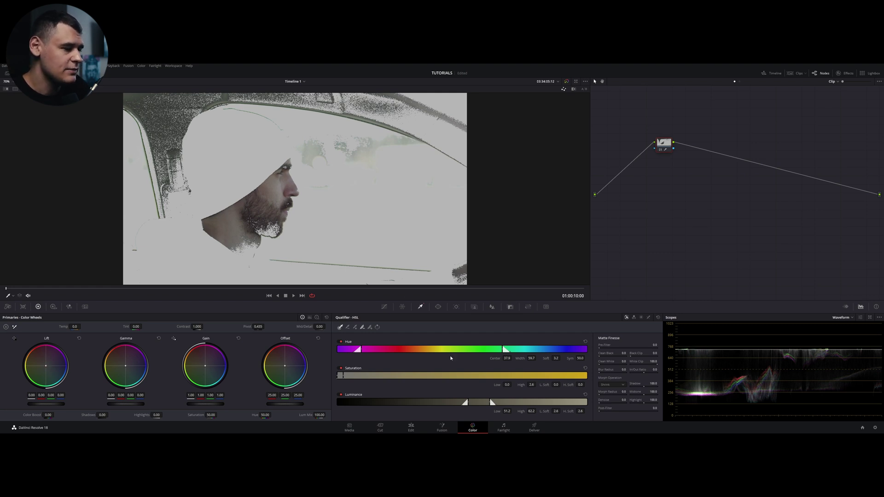
pyautogui.moveTo(627, 344); pyautogui.dragTo(628, 352)
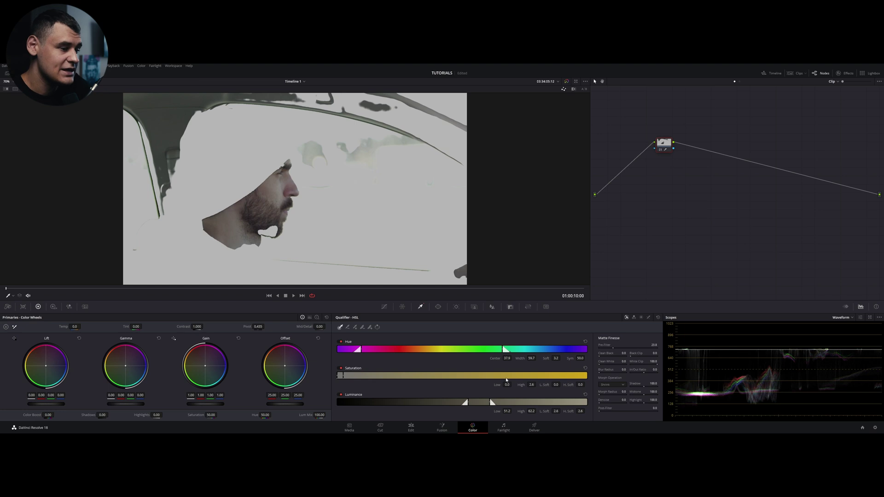
# Enable a Circle window and move and enlarge it over the driver's head.
pyautogui.click(439, 307)
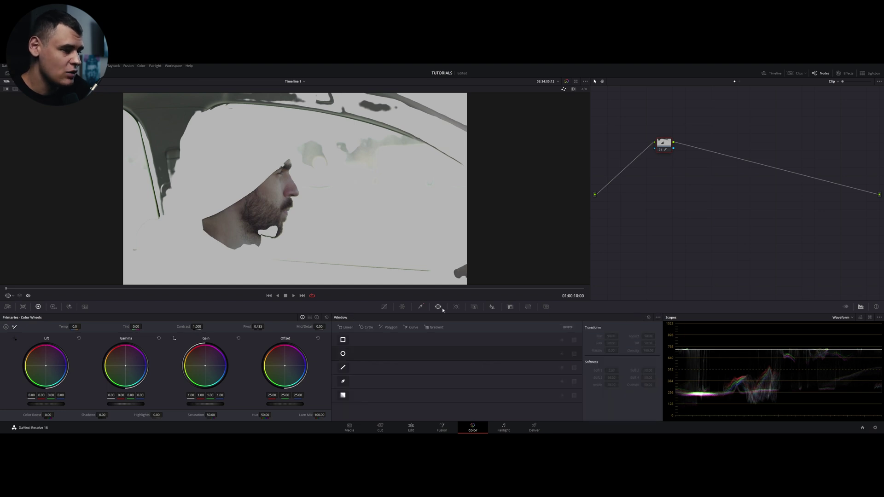
pyautogui.click(342, 353)
pyautogui.moveTo(304, 191); pyautogui.dragTo(257, 207)
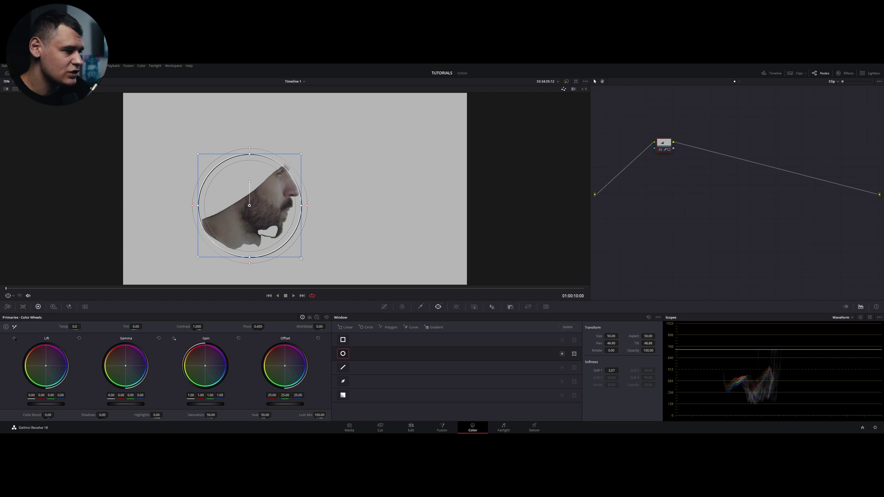
pyautogui.moveTo(301, 258); pyautogui.dragTo(312, 261)
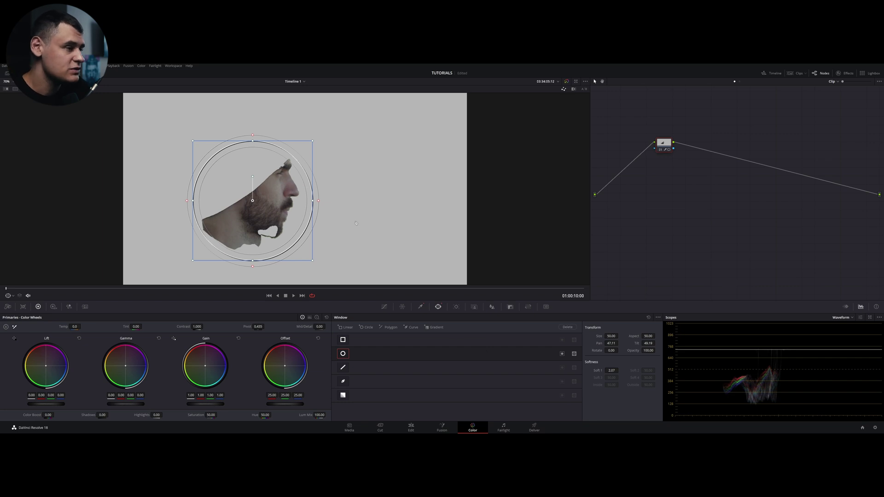
# Nudge the circle up and left, turn off the highlight view, and add then undo a serial node.
pyautogui.moveTo(258, 199); pyautogui.dragTo(255, 197)
pyautogui.hotkey('shift', 'h')
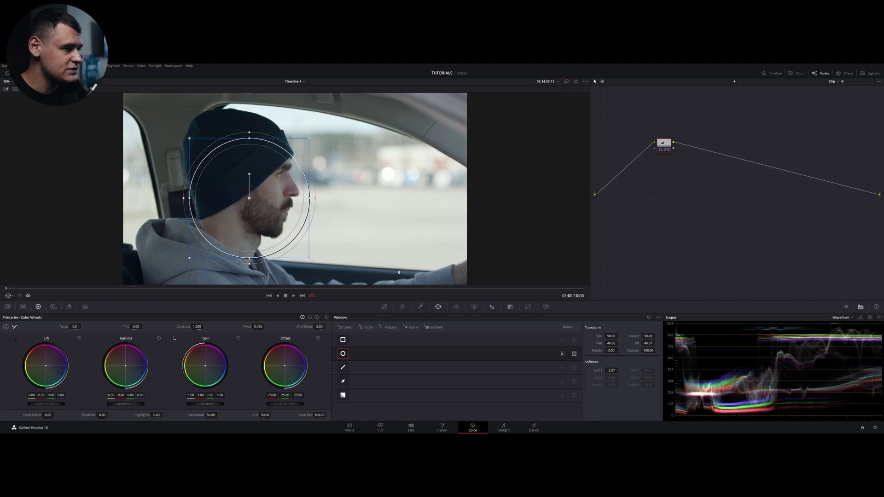
pyautogui.hotkey('alt', 's')
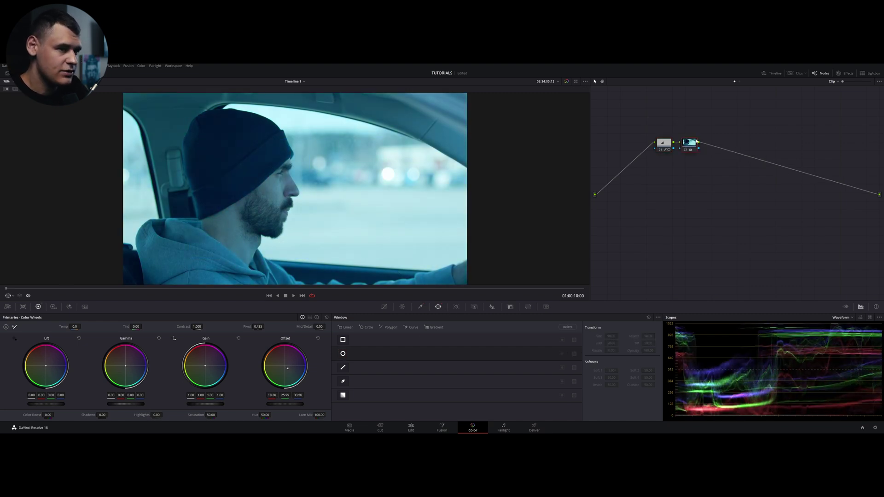
pyautogui.hotkey('ctrl', 'z')
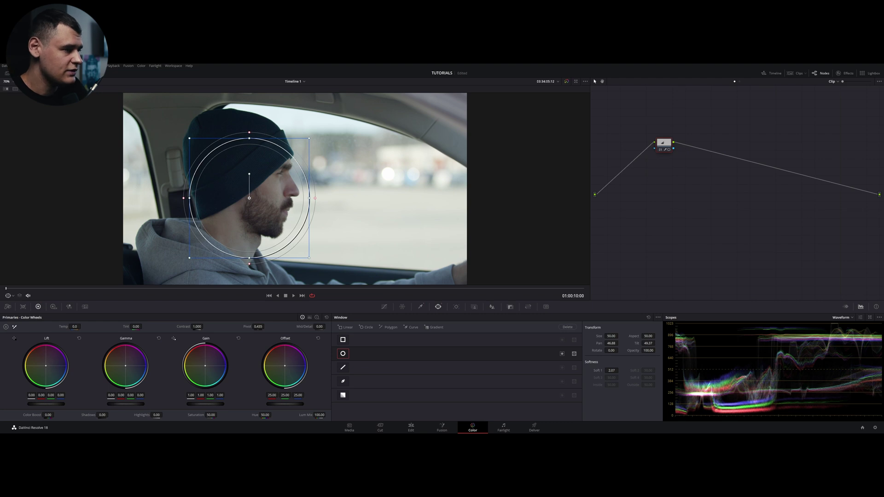
# Invert the skin key and switch the inversion back off.
pyautogui.click(420, 306)
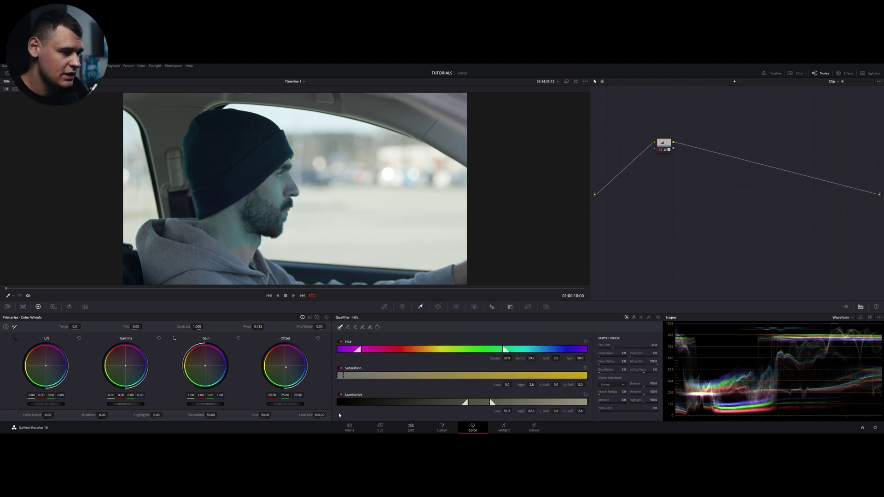
pyautogui.click(377, 328)
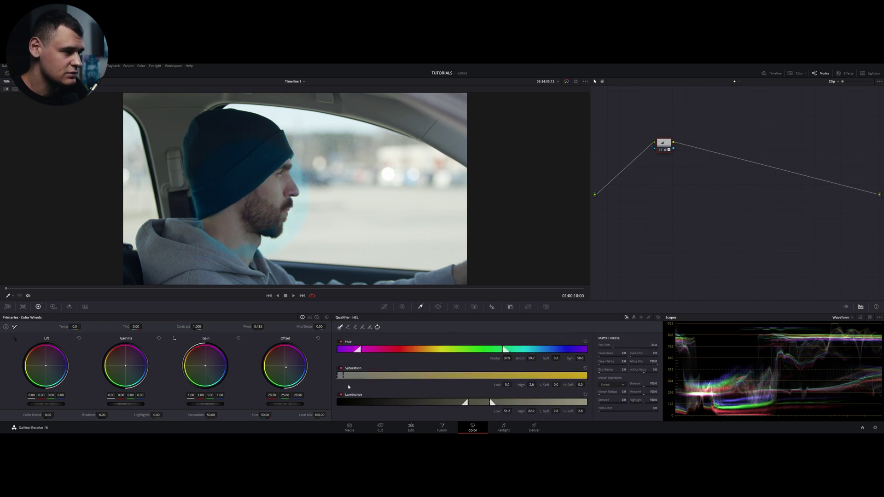
pyautogui.click(378, 328)
pyautogui.click(438, 307)
# Shrink the circle window and settle it over the driver's jaw and beard.
pyautogui.moveTo(374, 176); pyautogui.dragTo(321, 171)
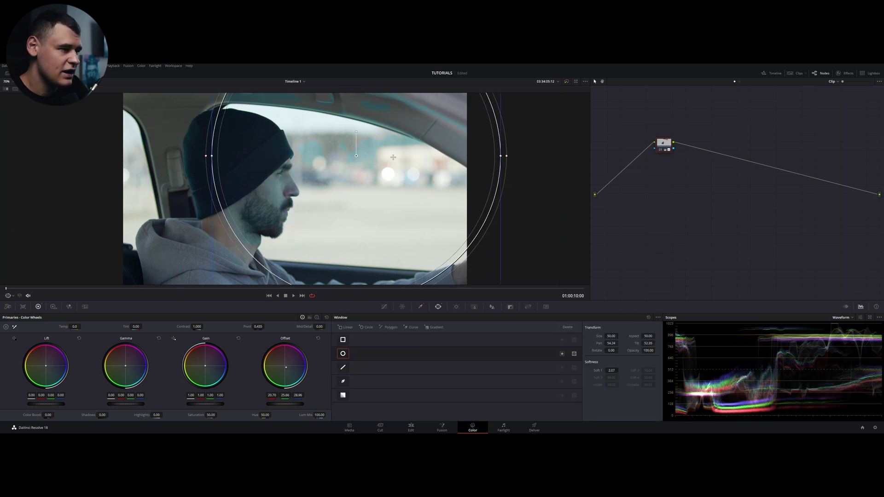
pyautogui.moveTo(408, 142); pyautogui.dragTo(352, 236)
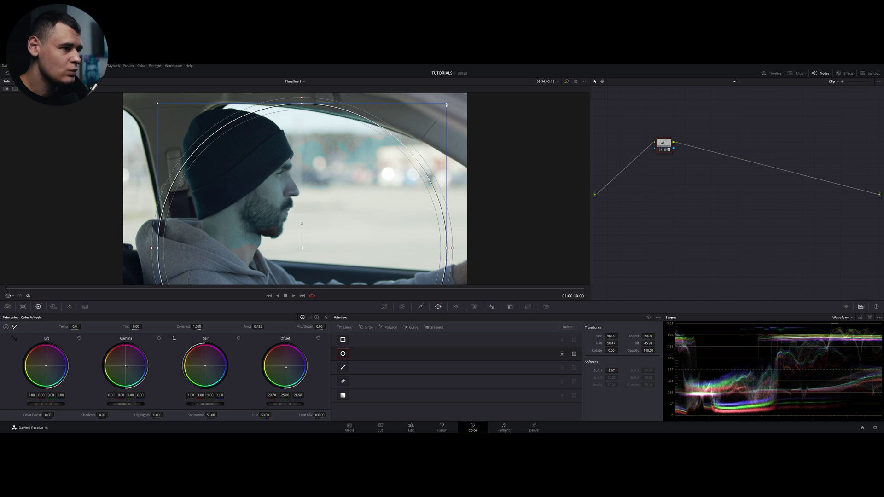
pyautogui.moveTo(446, 105); pyautogui.dragTo(355, 198)
pyautogui.moveTo(315, 237); pyautogui.dragTo(324, 145)
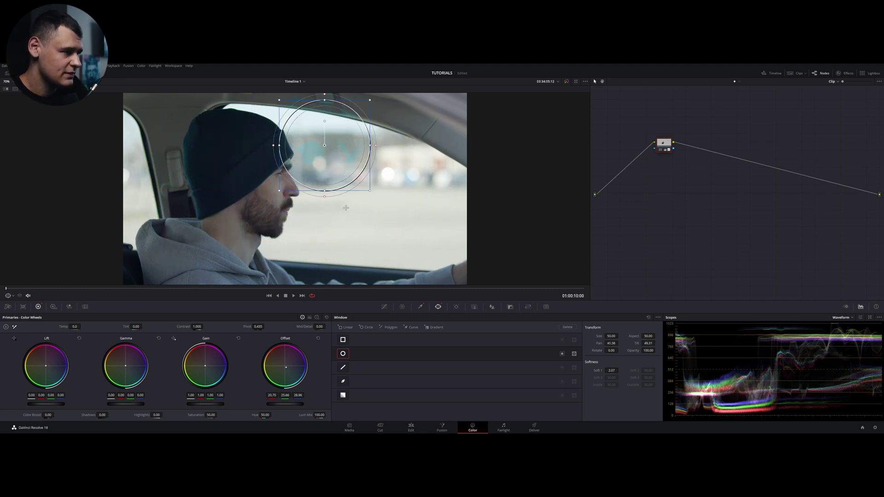
pyautogui.moveTo(345, 207); pyautogui.dragTo(230, 212)
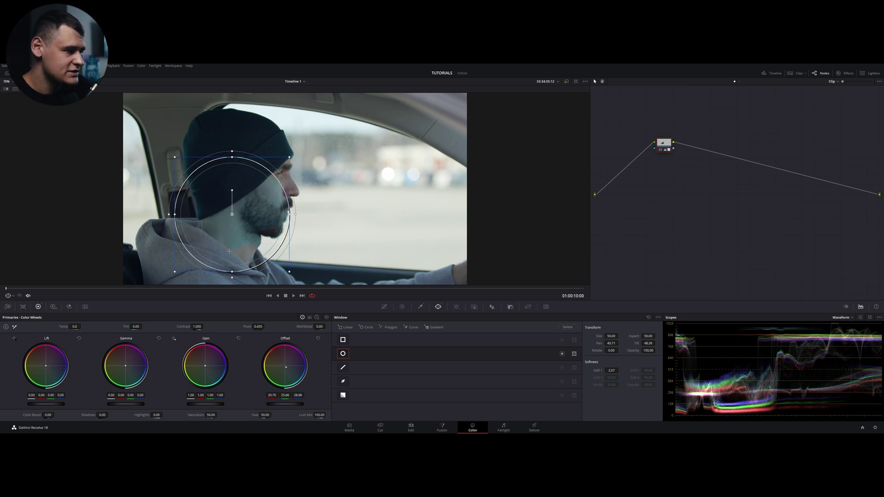
pyautogui.moveTo(225, 219); pyautogui.dragTo(261, 237)
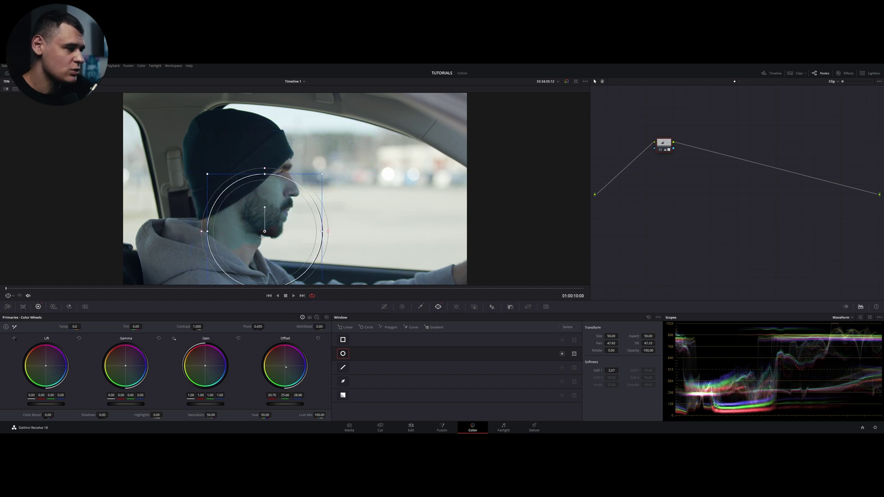
pyautogui.rightClick(668, 141)
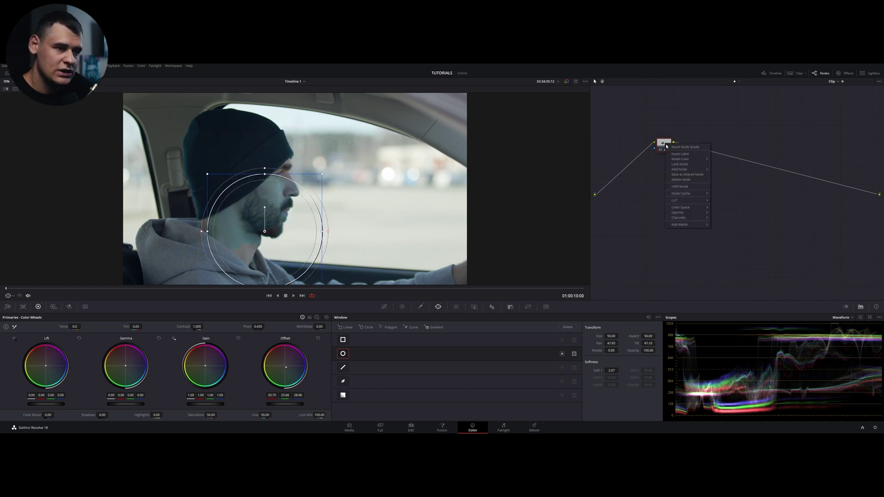
# Reset node 01's grade and move it up in the node graph.
pyautogui.click(666, 166)
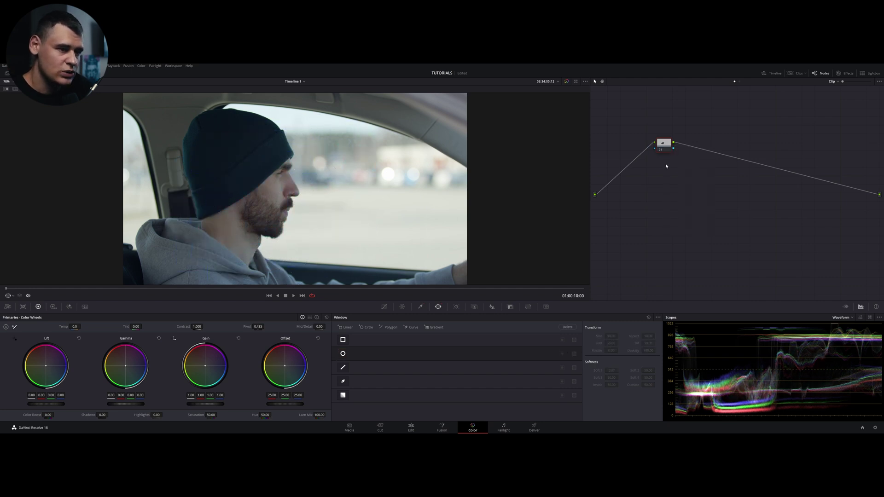
pyautogui.click(384, 307)
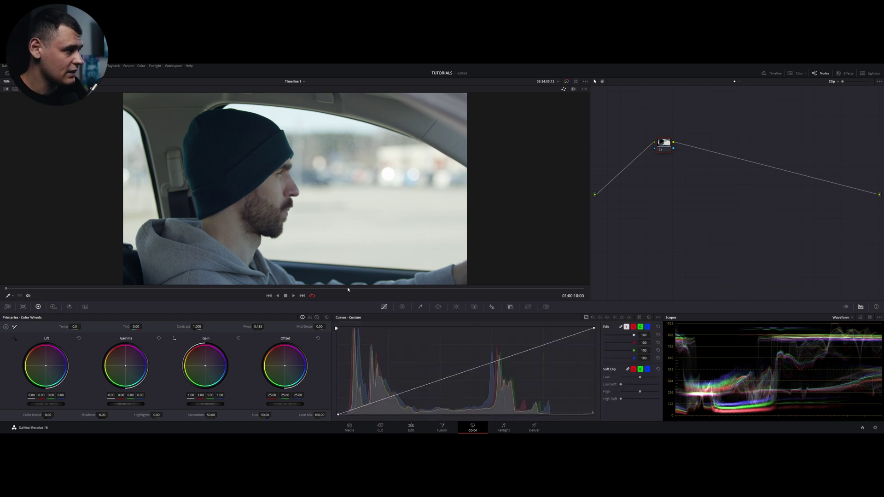
pyautogui.moveTo(663, 142); pyautogui.dragTo(644, 140)
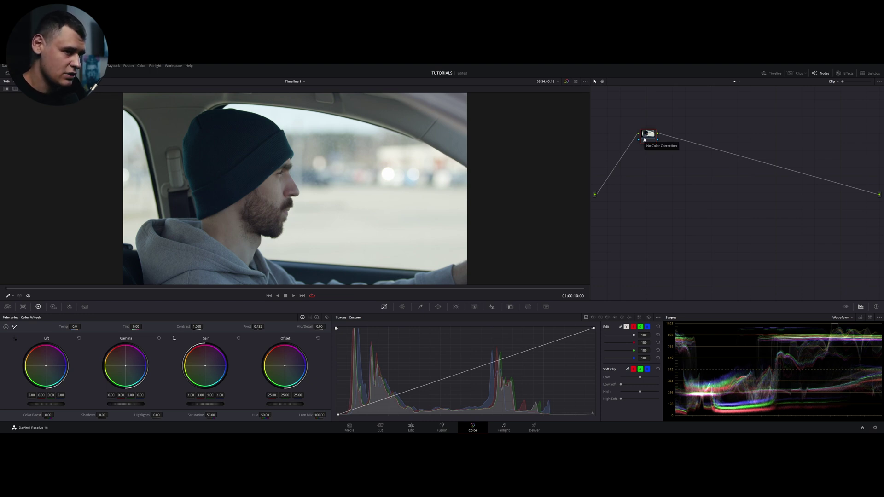
pyautogui.moveTo(643, 139); pyautogui.dragTo(661, 131)
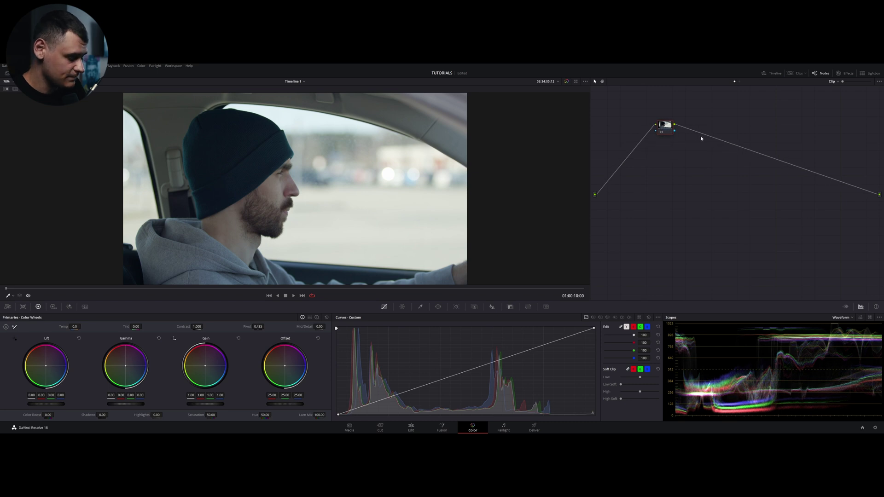
# Add a parallel node beneath node 01, joined through a mixer, and arrange the nodes.
pyautogui.hotkey('alt', 'p')
pyautogui.moveTo(694, 124); pyautogui.dragTo(666, 165)
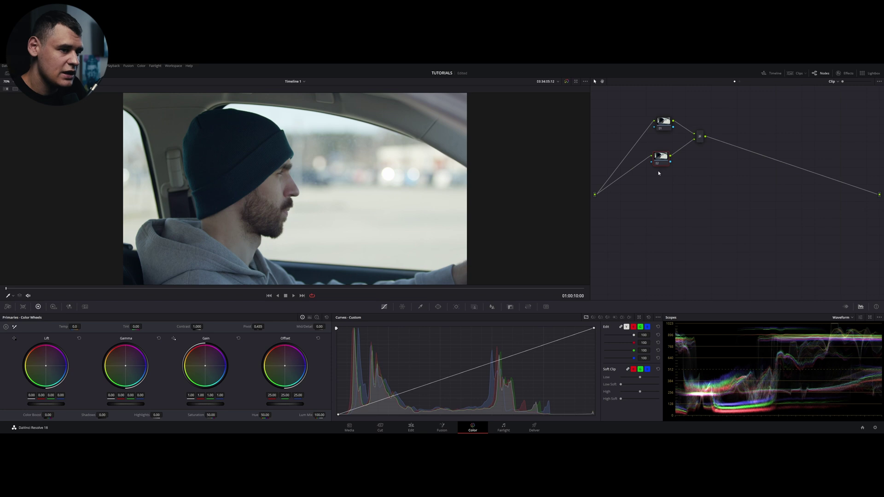
pyautogui.click(419, 307)
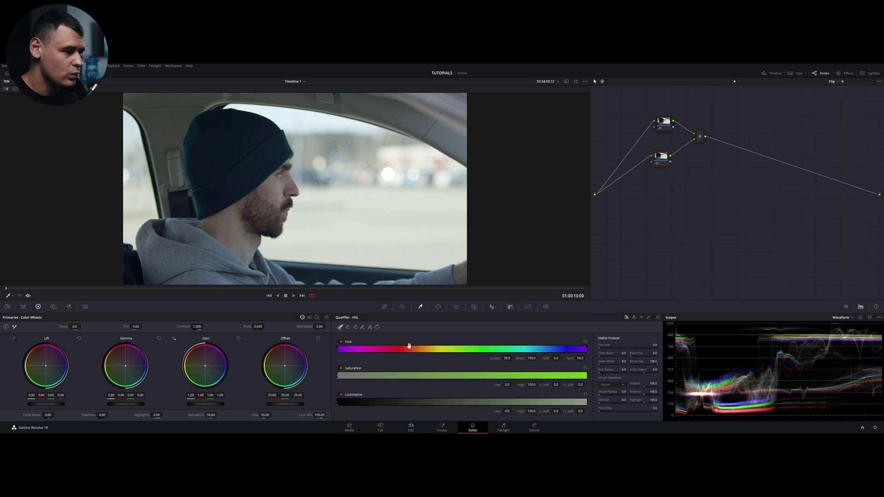
# Key the driver's face skin tones with the HSL qualifier, previewing the matte with stronger Pre-Filter.
pyautogui.click(263, 225)
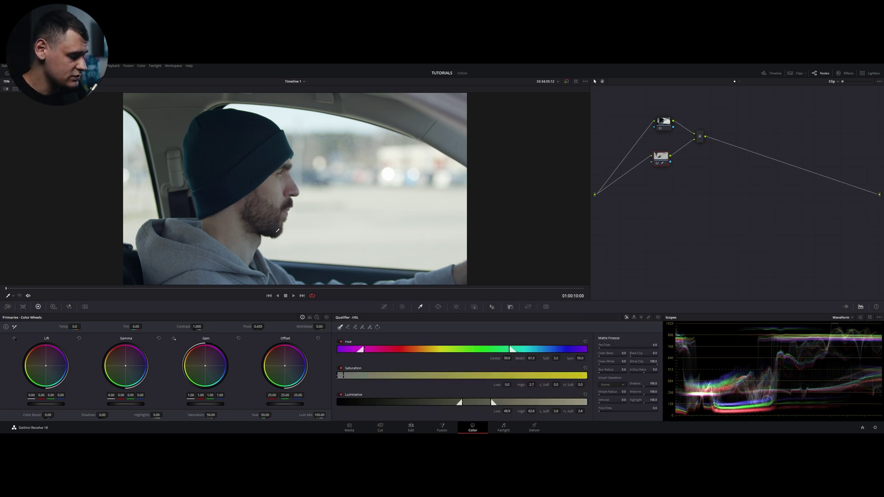
pyautogui.hotkey('shift', 'h')
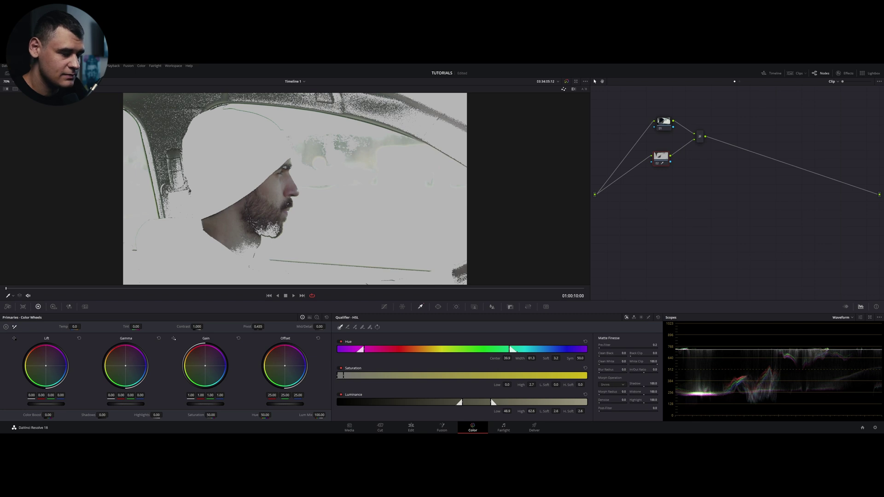
pyautogui.click(625, 347)
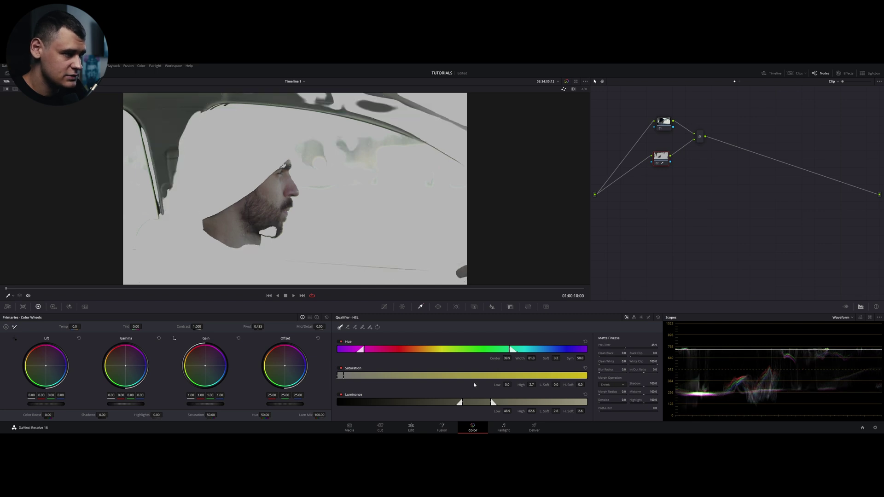
# Add a circular power window and size it around the driver's face.
pyautogui.click(437, 306)
pyautogui.click(343, 354)
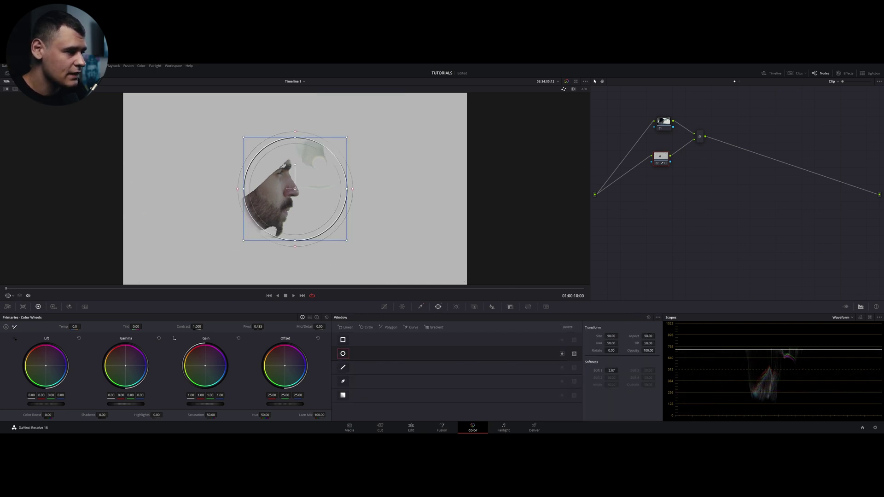
pyautogui.moveTo(296, 185); pyautogui.dragTo(262, 200)
pyautogui.moveTo(316, 253); pyautogui.dragTo(324, 262)
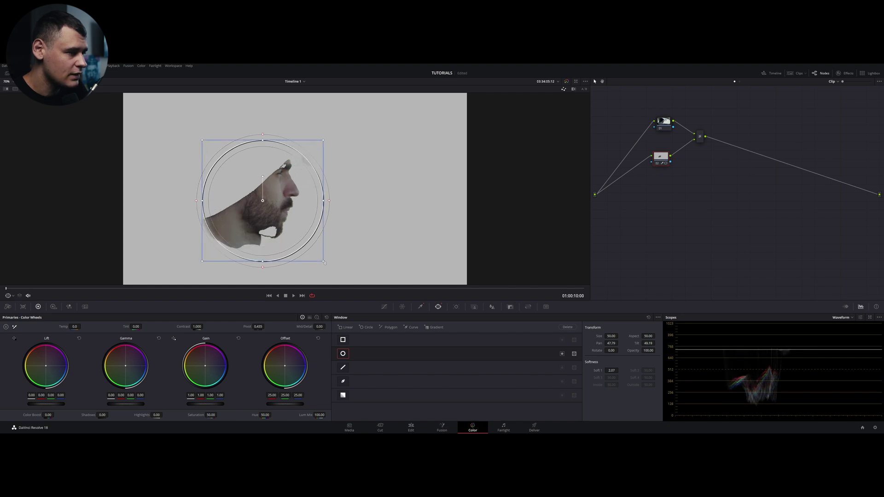
pyautogui.moveTo(271, 192); pyautogui.dragTo(265, 194)
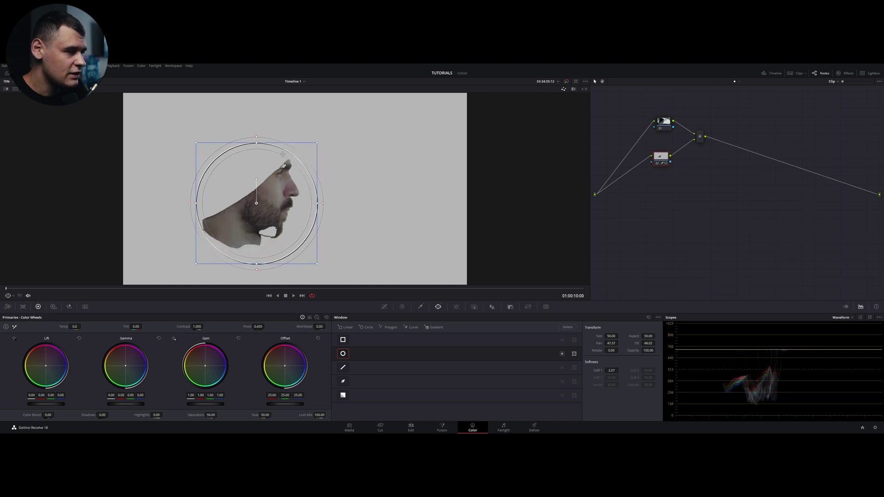
pyautogui.click(385, 307)
# Turn off the matte highlight and push node 01's Offset wheel toward teal.
pyautogui.hotkey('shift', 'h')
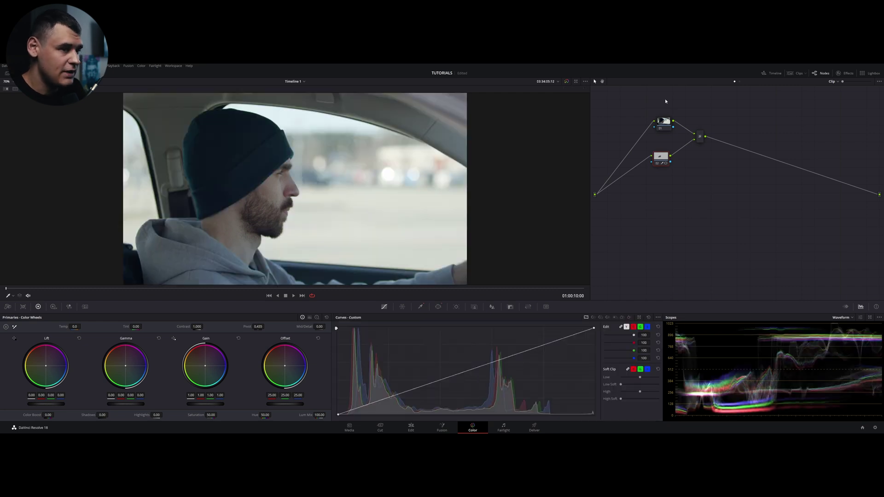
pyautogui.click(659, 121)
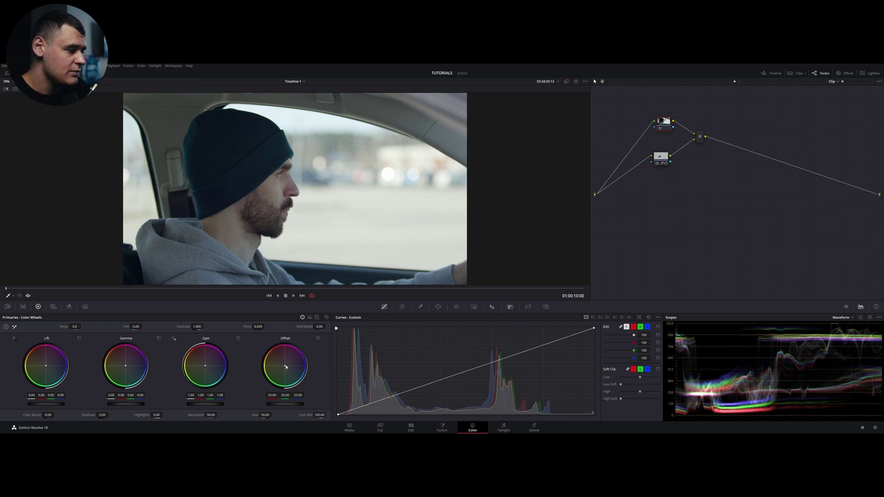
pyautogui.moveTo(285, 367)
pyautogui.mouseDown()
pyautogui.moveTo(279, 370)
pyautogui.moveTo(279, 361)
pyautogui.moveTo(292, 364)
pyautogui.moveTo(288, 369)
pyautogui.mouseUp()
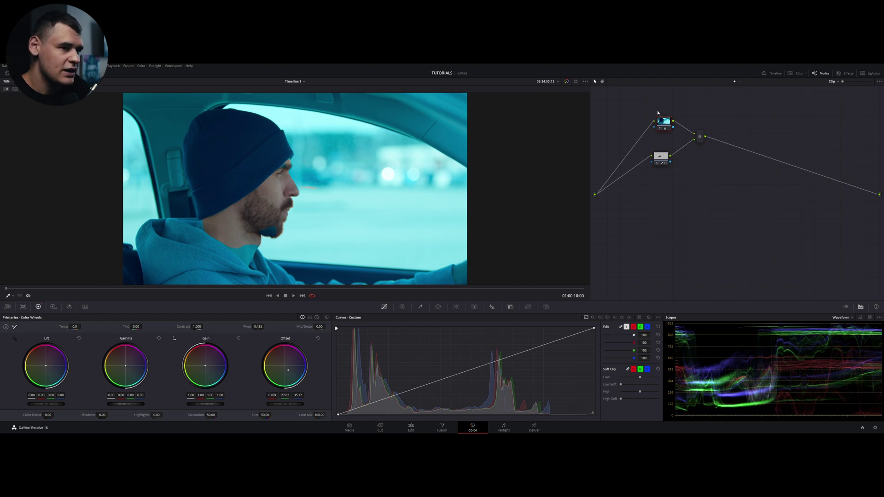
pyautogui.moveTo(663, 122)
pyautogui.mouseDown()
pyautogui.moveTo(653, 122)
pyautogui.moveTo(668, 121)
pyautogui.mouseUp()
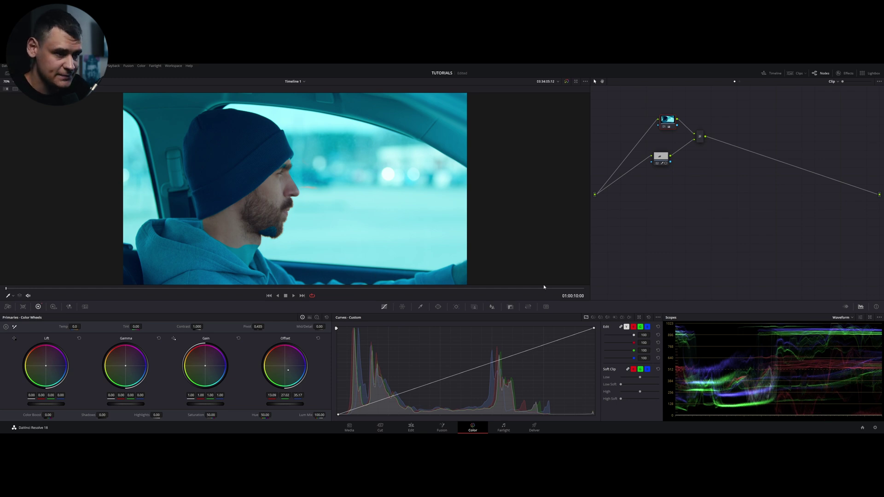
# Step through the qualifier, window and tracker palettes toward the Color Warper.
pyautogui.click(423, 307)
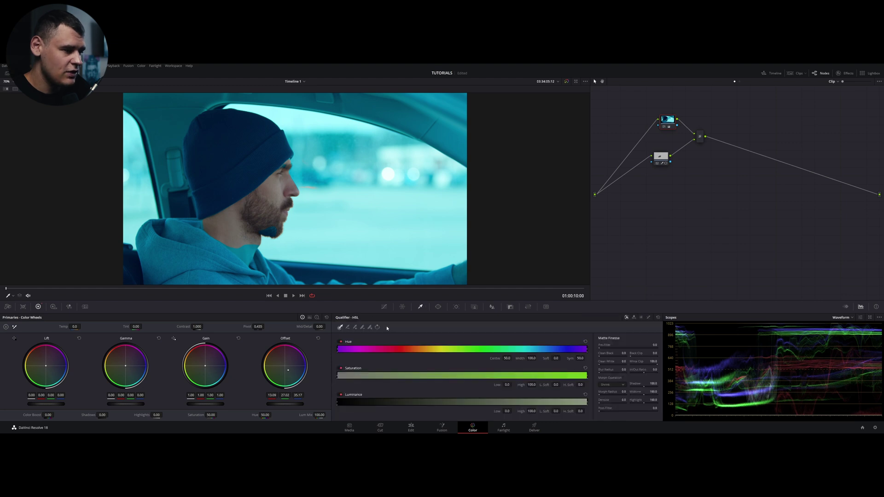
pyautogui.click(439, 307)
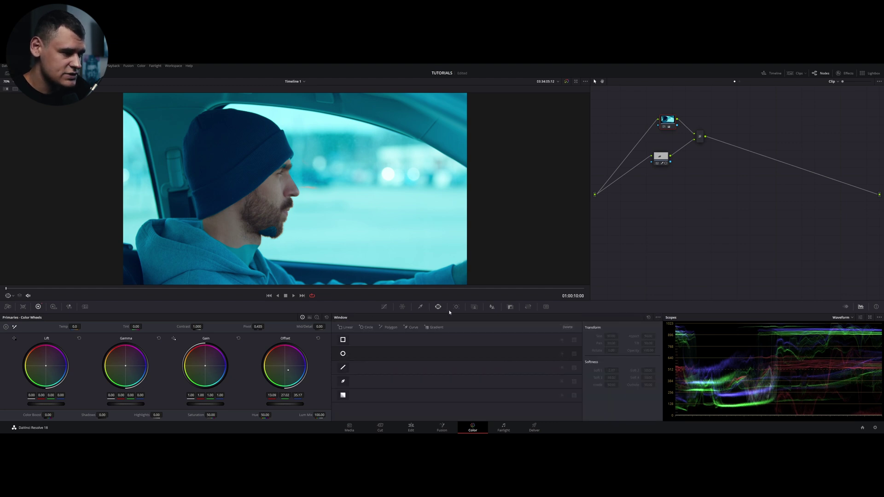
pyautogui.click(456, 307)
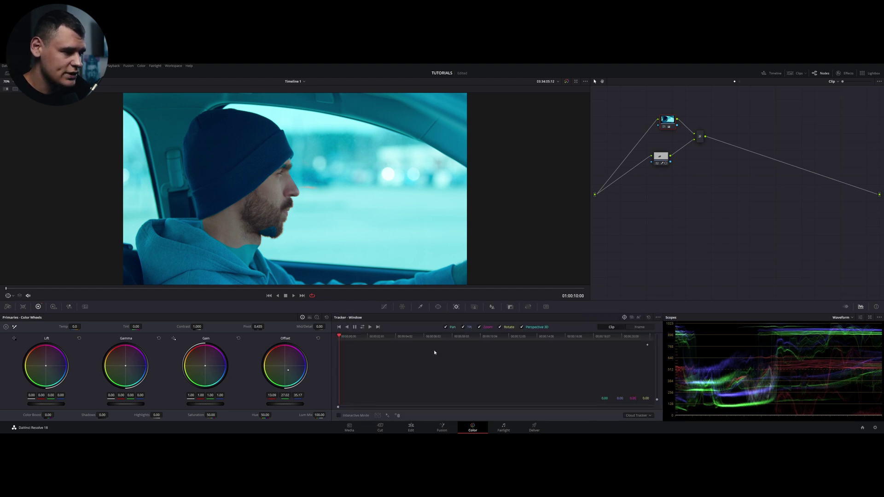
pyautogui.click(401, 307)
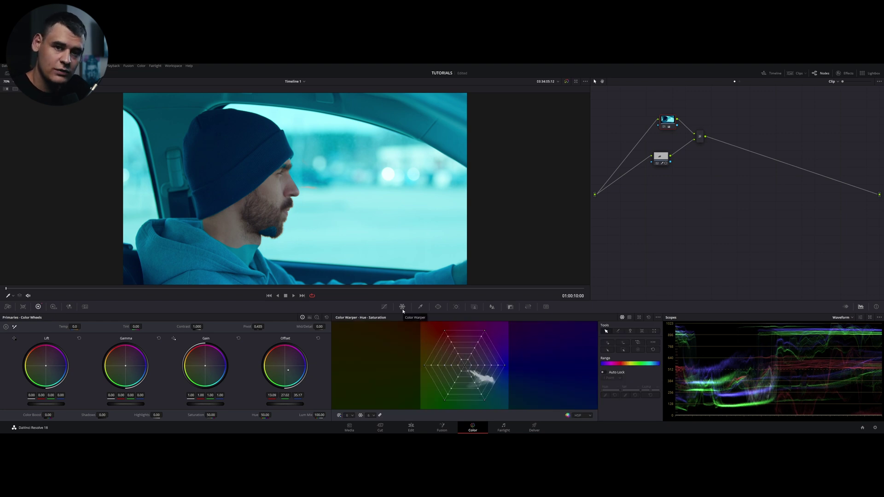